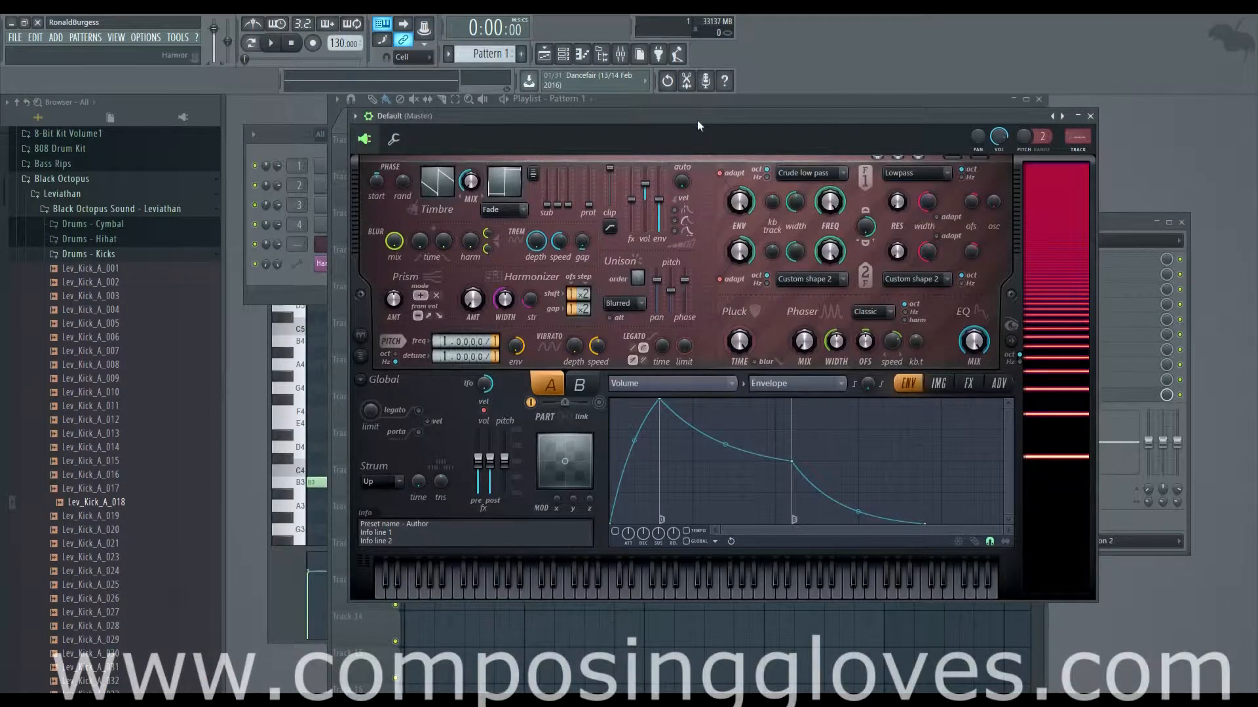
Step: Check the automation options of the tremolo depth, speed and gap knobs and the editor's list of articulation, mapping and shaping targets
{"action": "mouse_move", "coordinate": [539, 243]}
{"action": "left_mouse_down"}
{"action": "mouse_move", "coordinate": [538, 301]}
{"action": "mouse_move", "coordinate": [560, 295]}
{"action": "mouse_move", "coordinate": [560, 245]}
{"action": "left_mouse_up"}
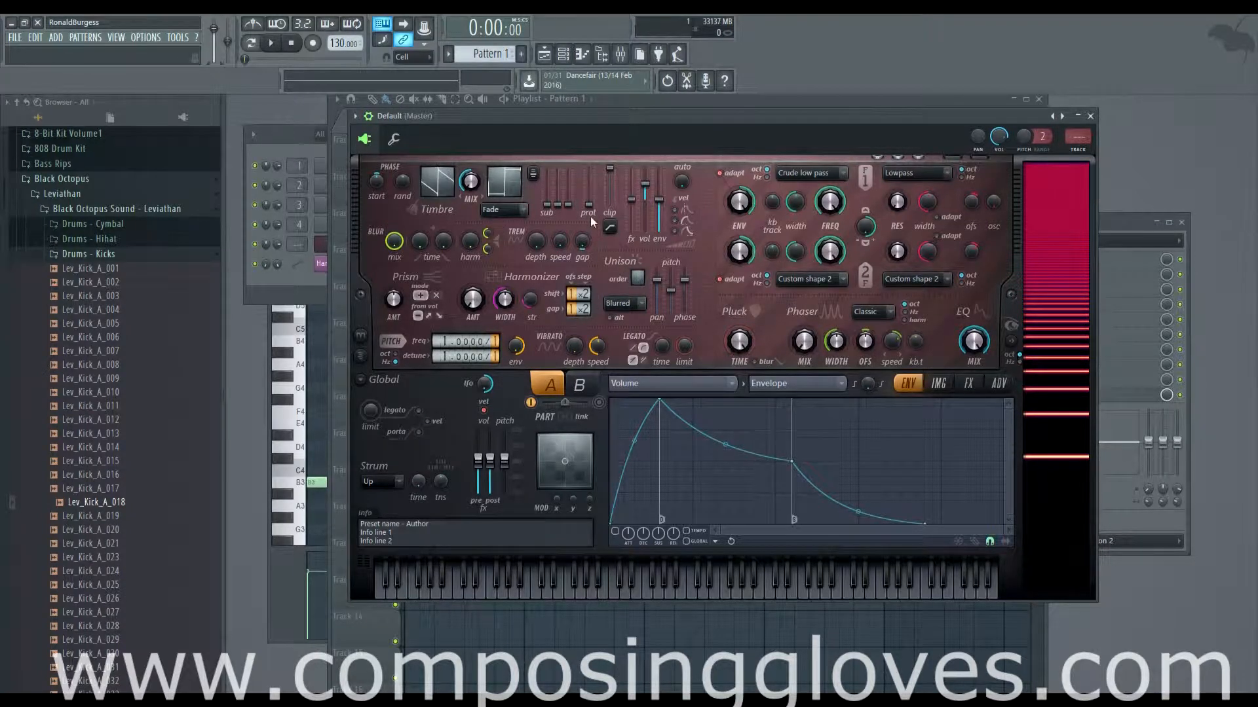
{"action": "right_click", "coordinate": [535, 242]}
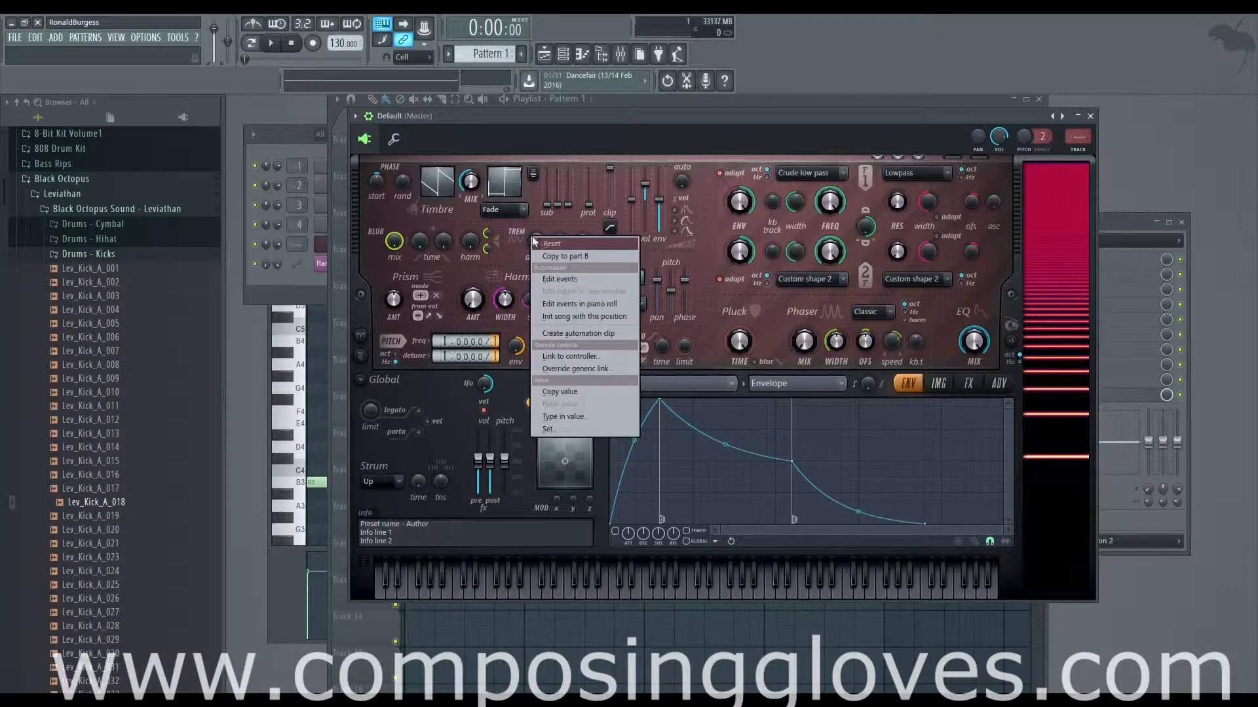
{"action": "left_click", "coordinate": [521, 248]}
{"action": "right_click", "coordinate": [534, 243]}
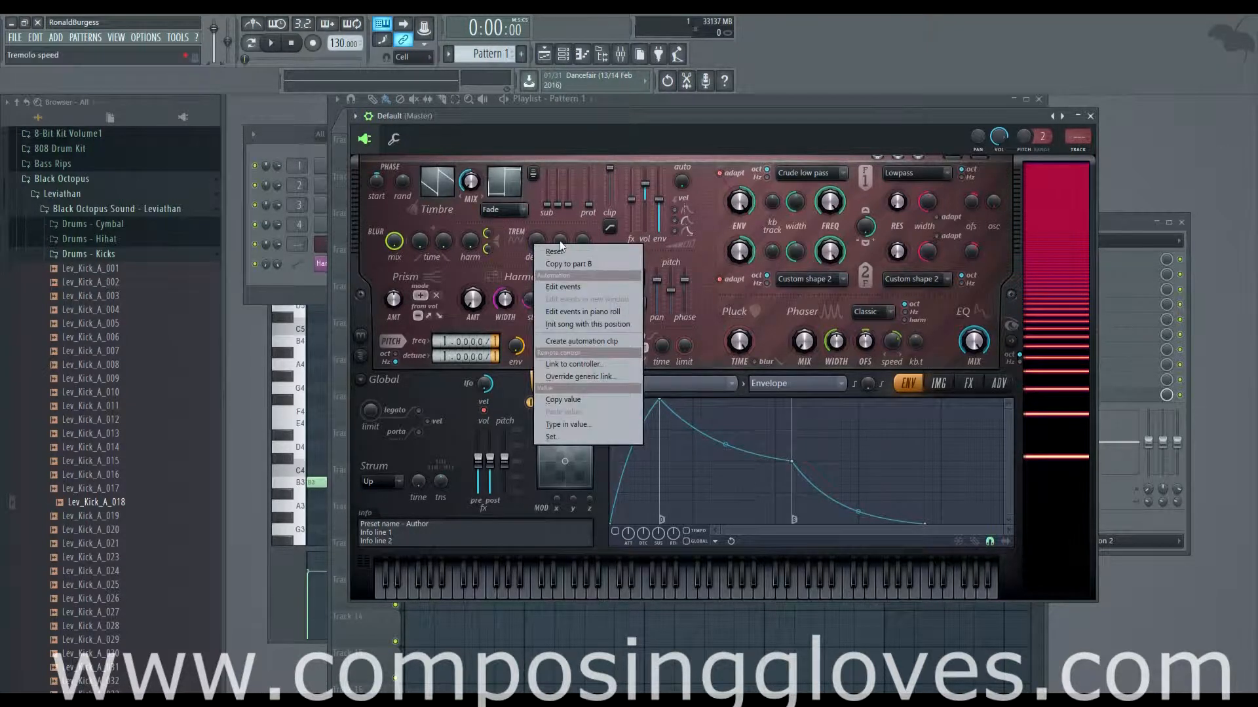
{"action": "right_click", "coordinate": [561, 239]}
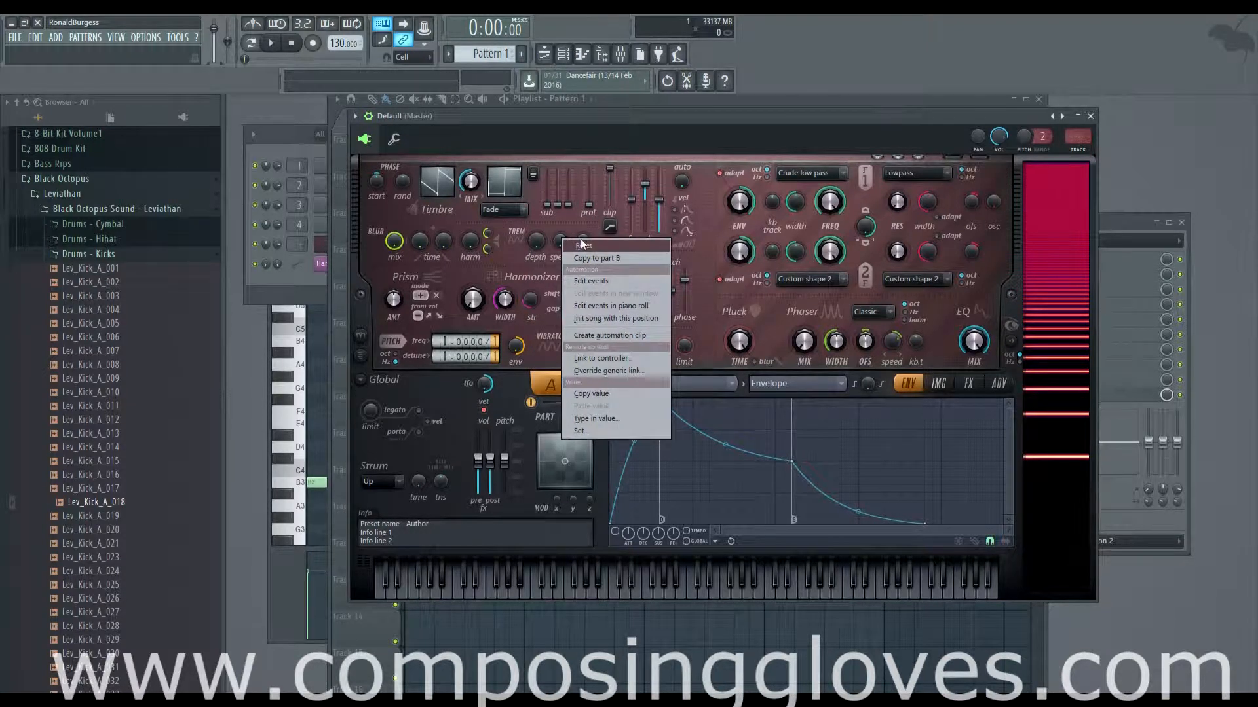
{"action": "left_click", "coordinate": [537, 241]}
{"action": "right_click", "coordinate": [583, 244]}
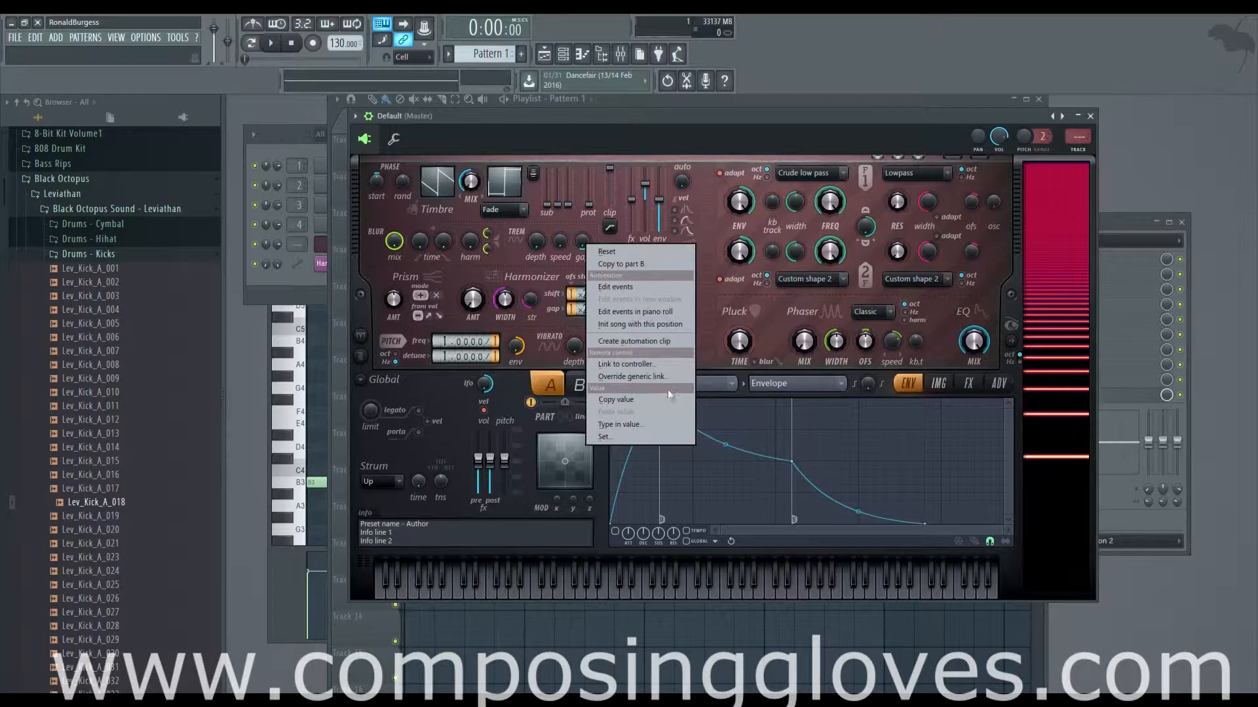
{"action": "left_click", "coordinate": [577, 294]}
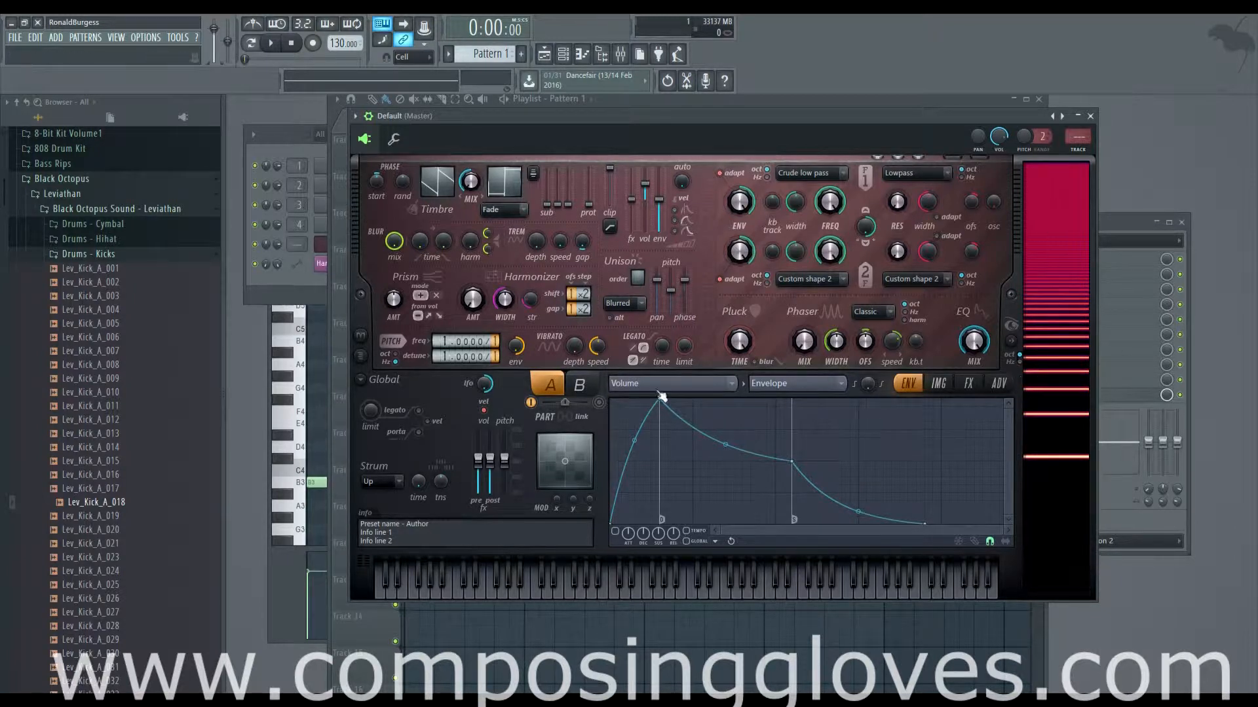
{"action": "left_click", "coordinate": [689, 383]}
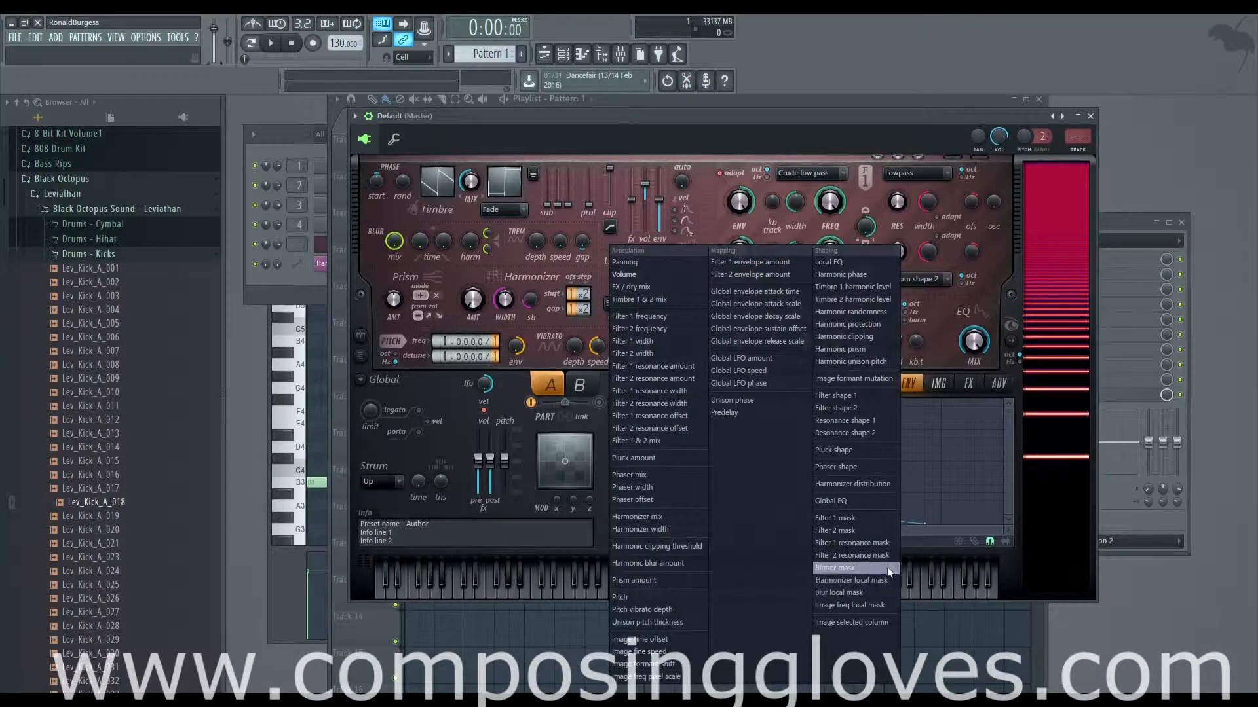
{"action": "left_click", "coordinate": [1012, 421]}
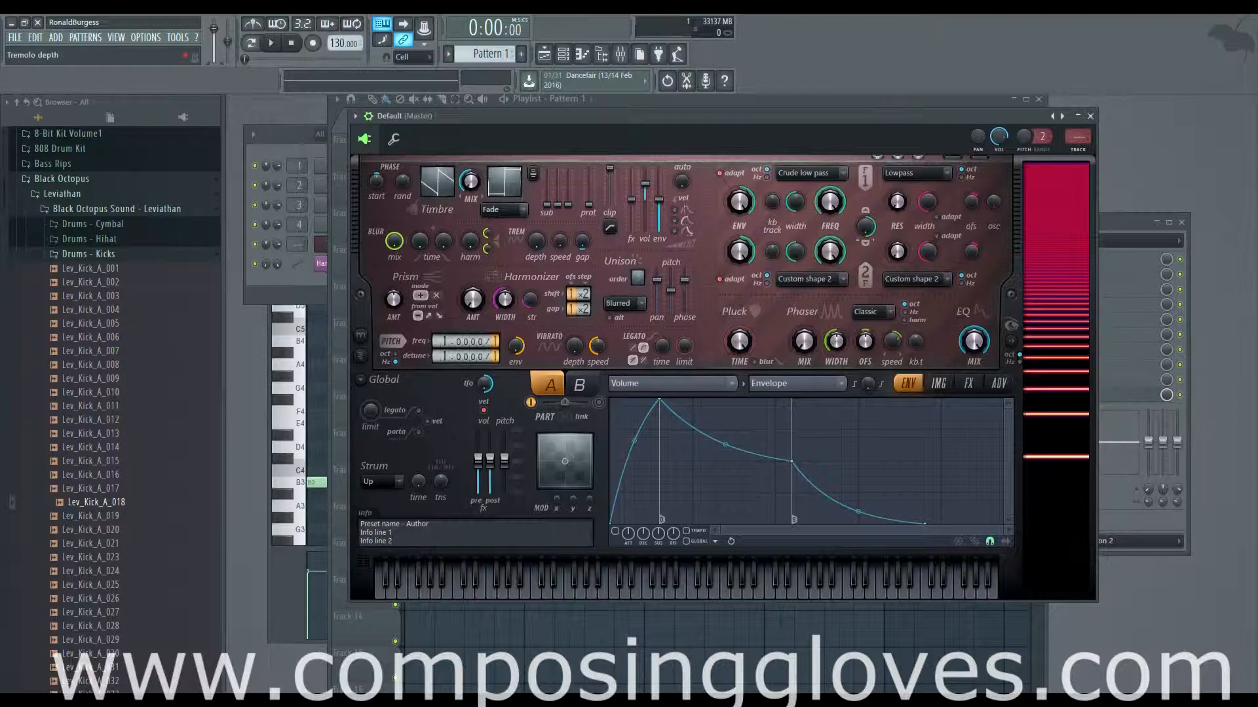
Step: Audition F4 notes while raising the tremolo depth to full, and increase the tremolo speed
{"action": "key", "text": "v"}
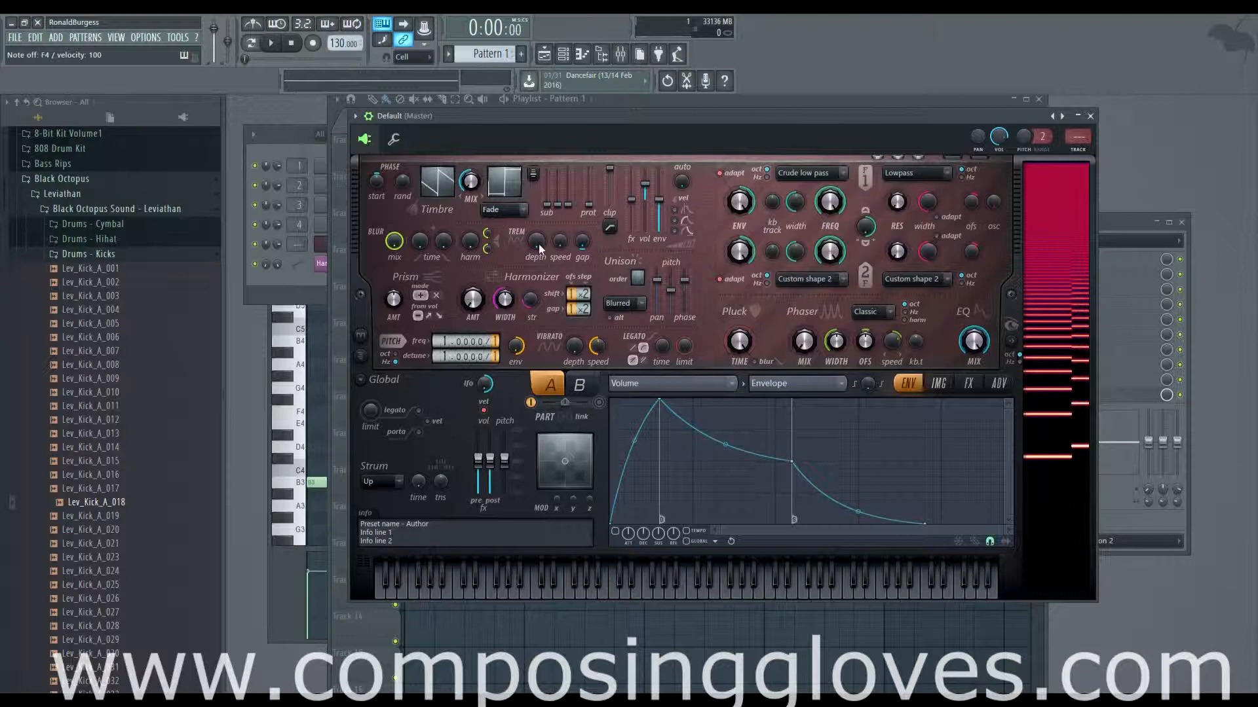
{"action": "key", "text": "v"}
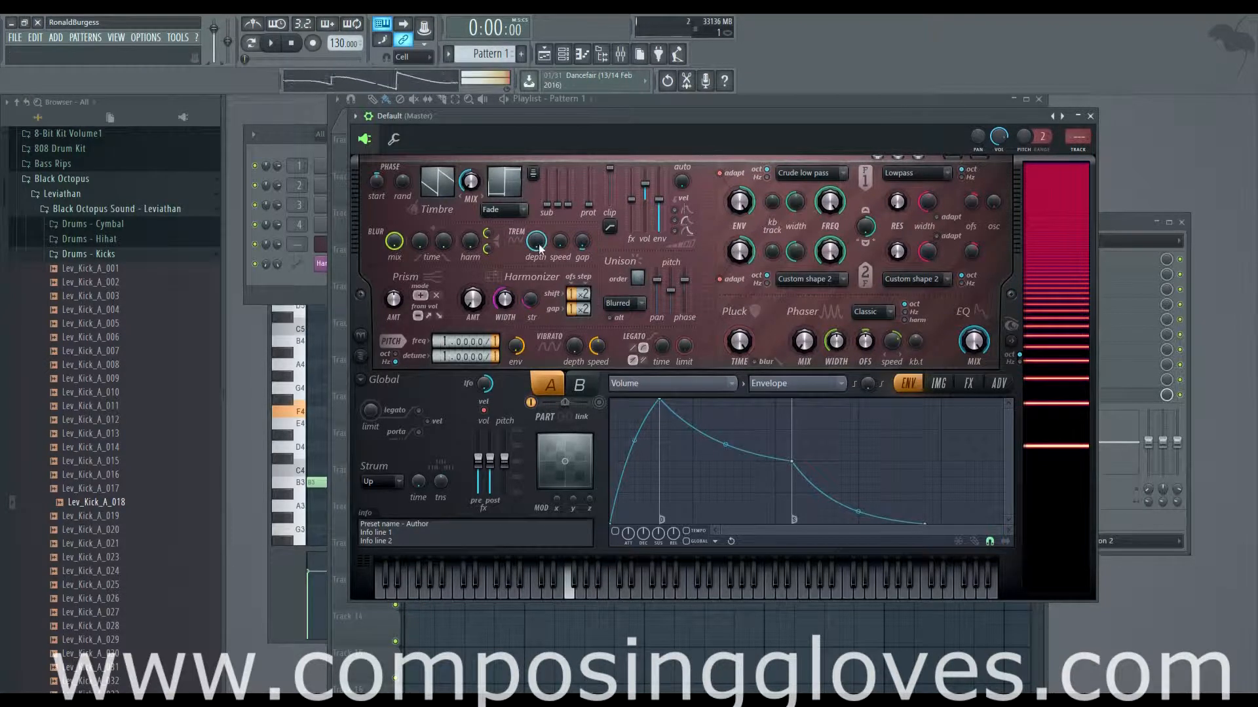
{"action": "key", "text": "v"}
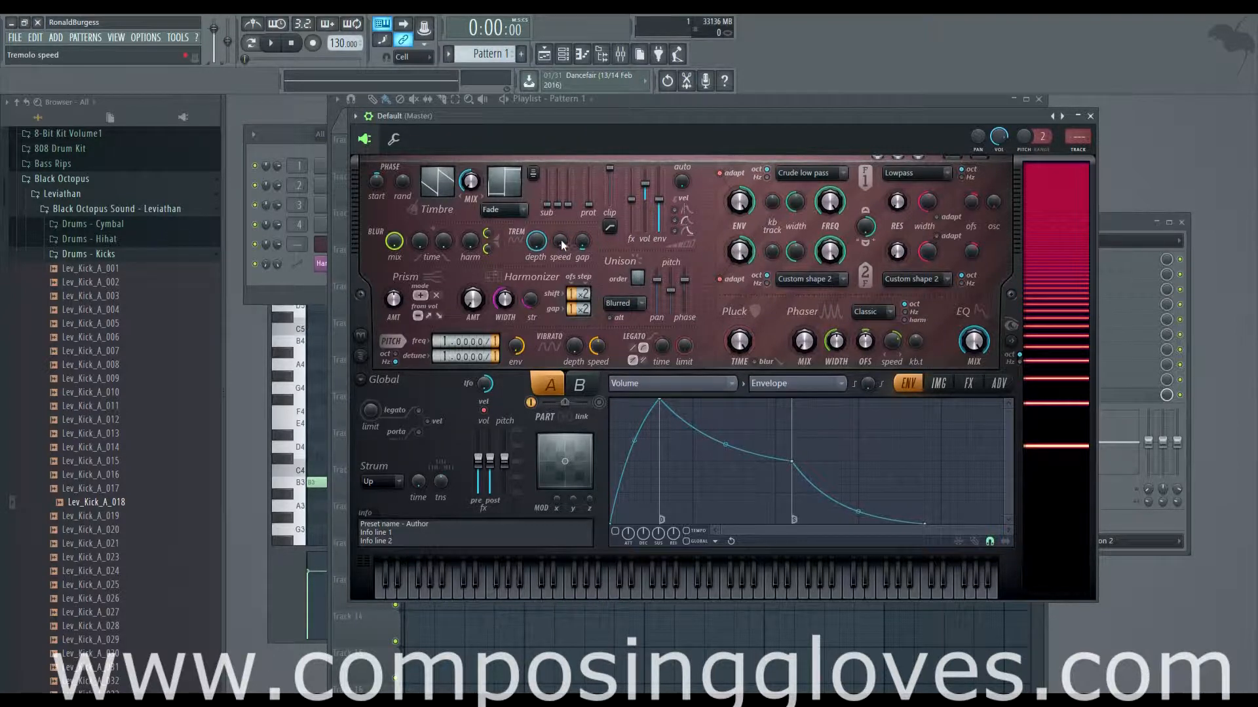
{"action": "left_click_drag", "start_coordinate": [561, 242], "coordinate": [560, 210]}
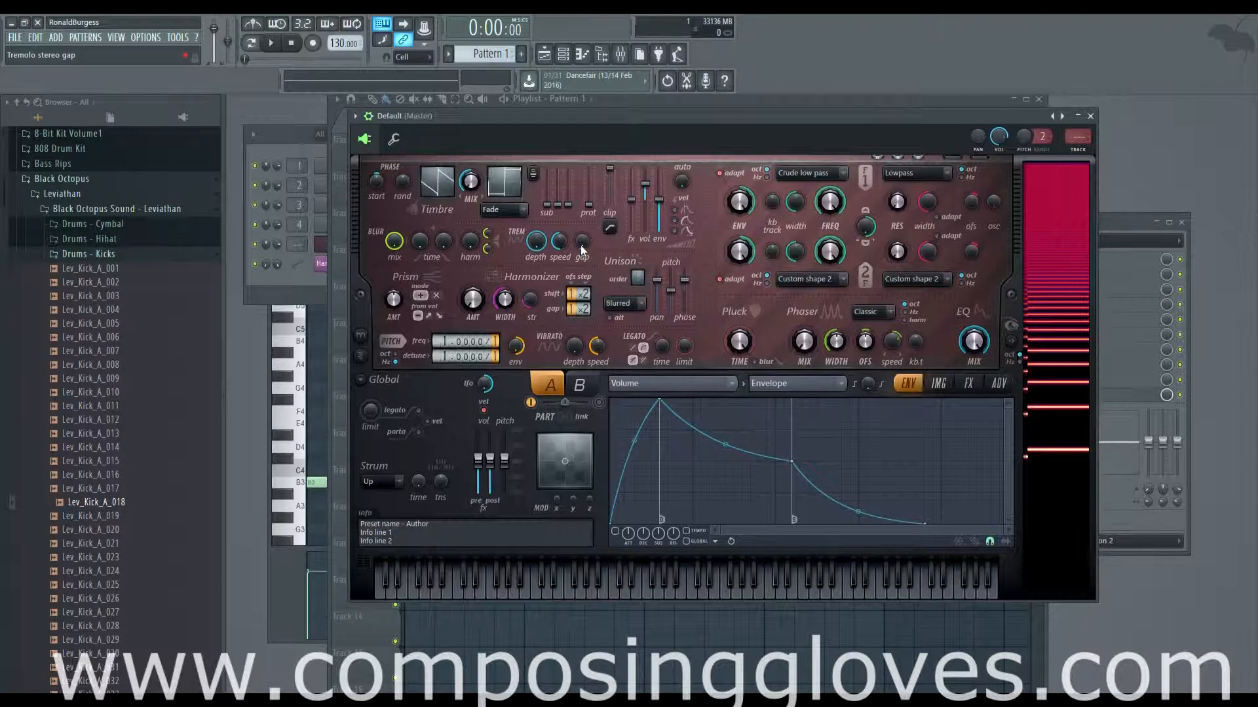
Step: Audition D4 notes and fine-tune the tremolo speed
{"action": "key", "text": "x"}
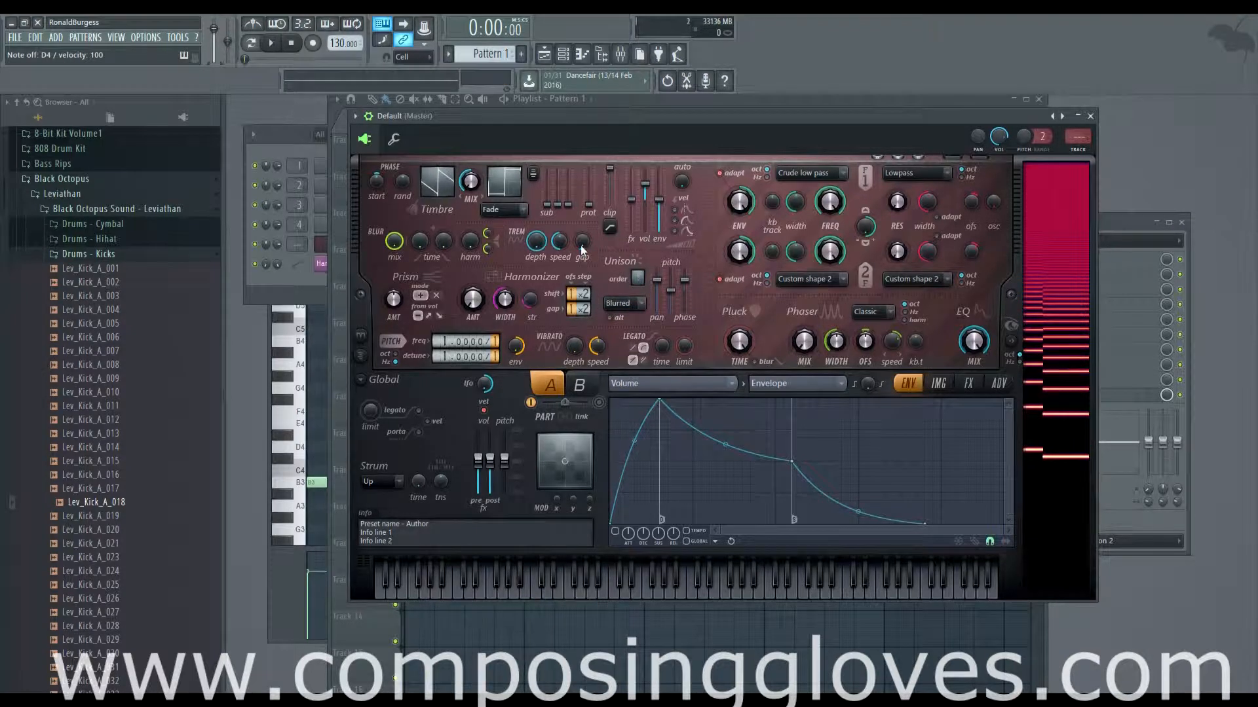
{"action": "key", "text": "x"}
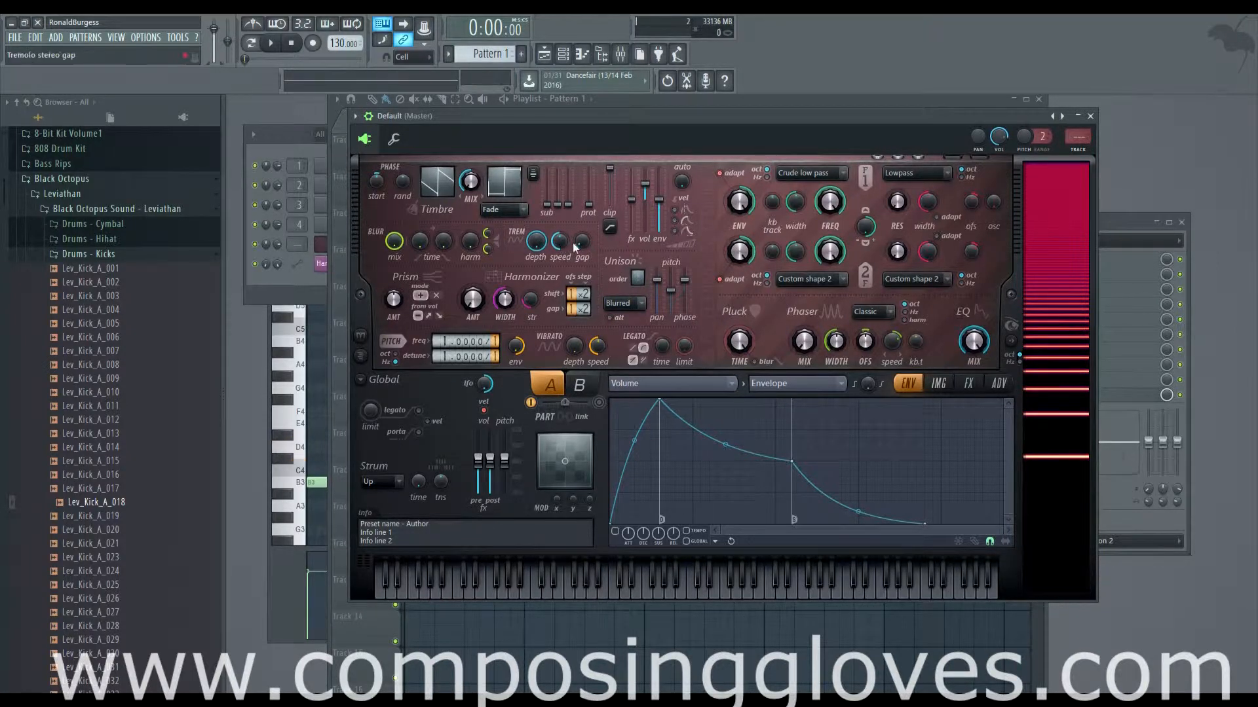
{"action": "key", "text": "x"}
{"action": "left_click_drag", "start_coordinate": [561, 246], "coordinate": [564, 226]}
{"action": "left_click_drag", "start_coordinate": [560, 242], "coordinate": [560, 253]}
{"action": "right_click", "coordinate": [560, 249]}
{"action": "left_click", "coordinate": [558, 237]}
{"action": "left_click_drag", "start_coordinate": [560, 243], "coordinate": [562, 247]}
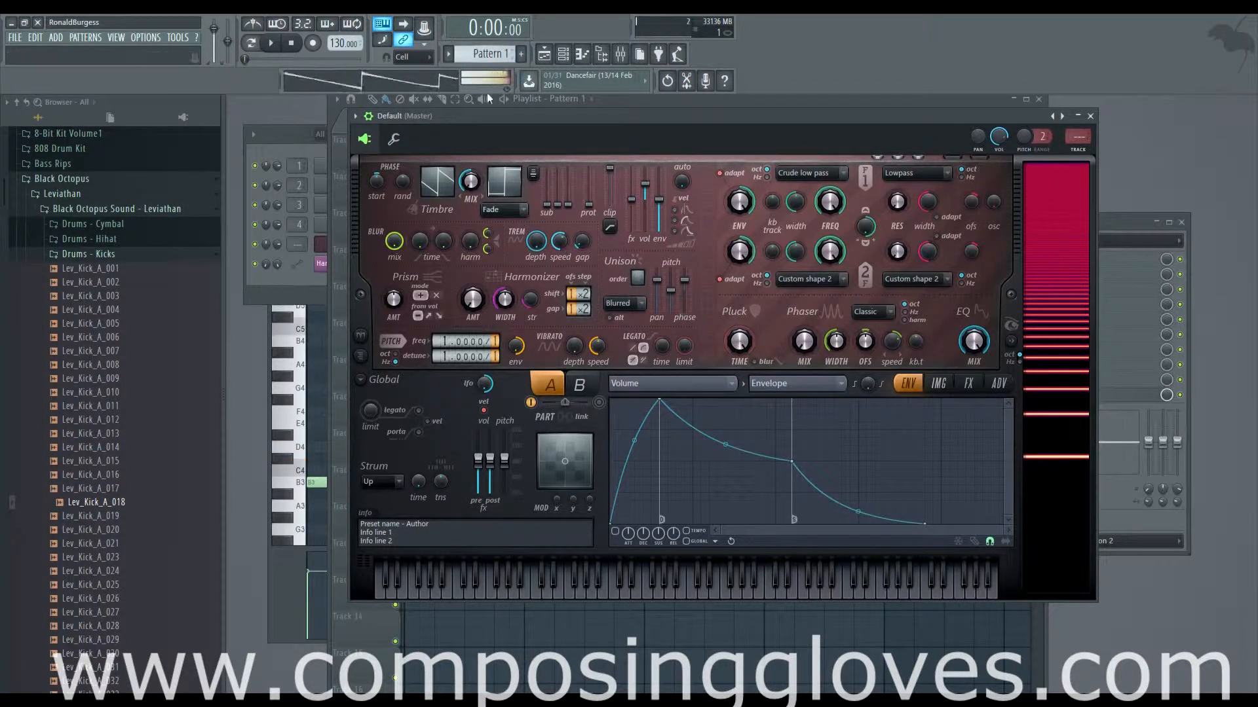
Step: Adjust the tremolo stereo gap while auditioning a D4 note
{"action": "left_click_drag", "start_coordinate": [581, 243], "coordinate": [580, 241]}
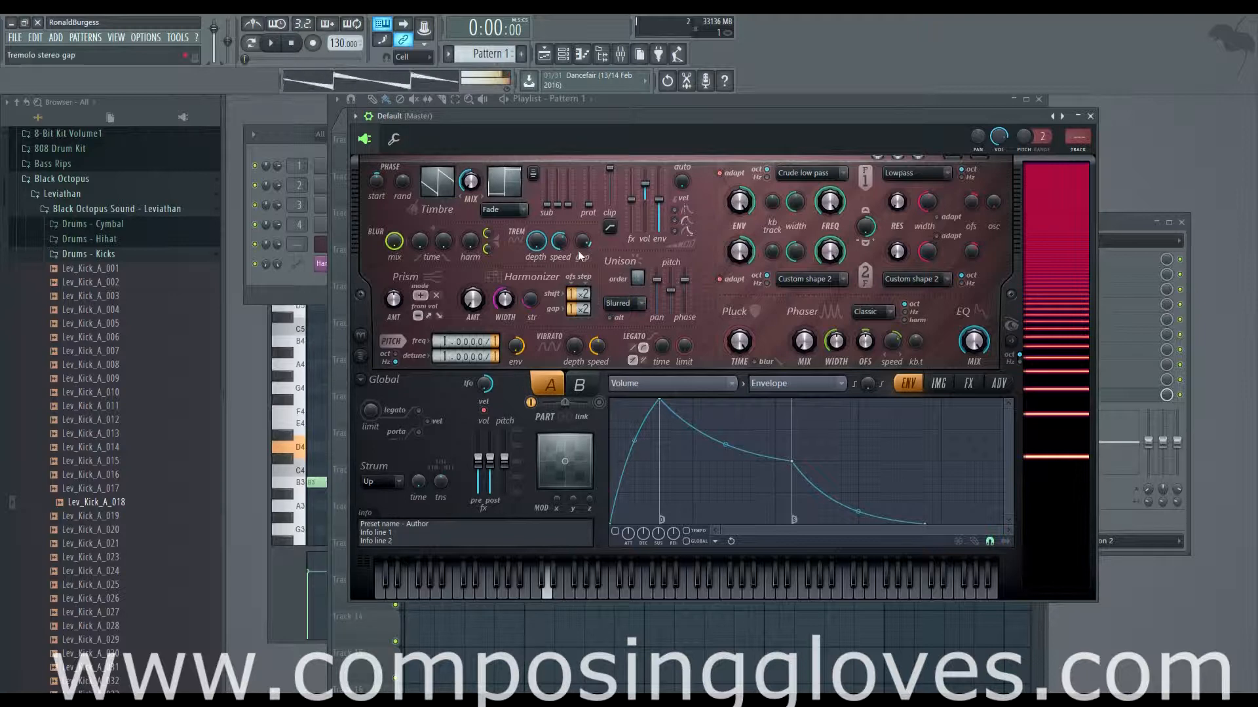
{"action": "mouse_move", "coordinate": [578, 250]}
{"action": "left_mouse_down"}
{"action": "mouse_move", "coordinate": [578, 275]}
{"action": "mouse_move", "coordinate": [582, 223]}
{"action": "mouse_move", "coordinate": [582, 251]}
{"action": "left_mouse_up"}
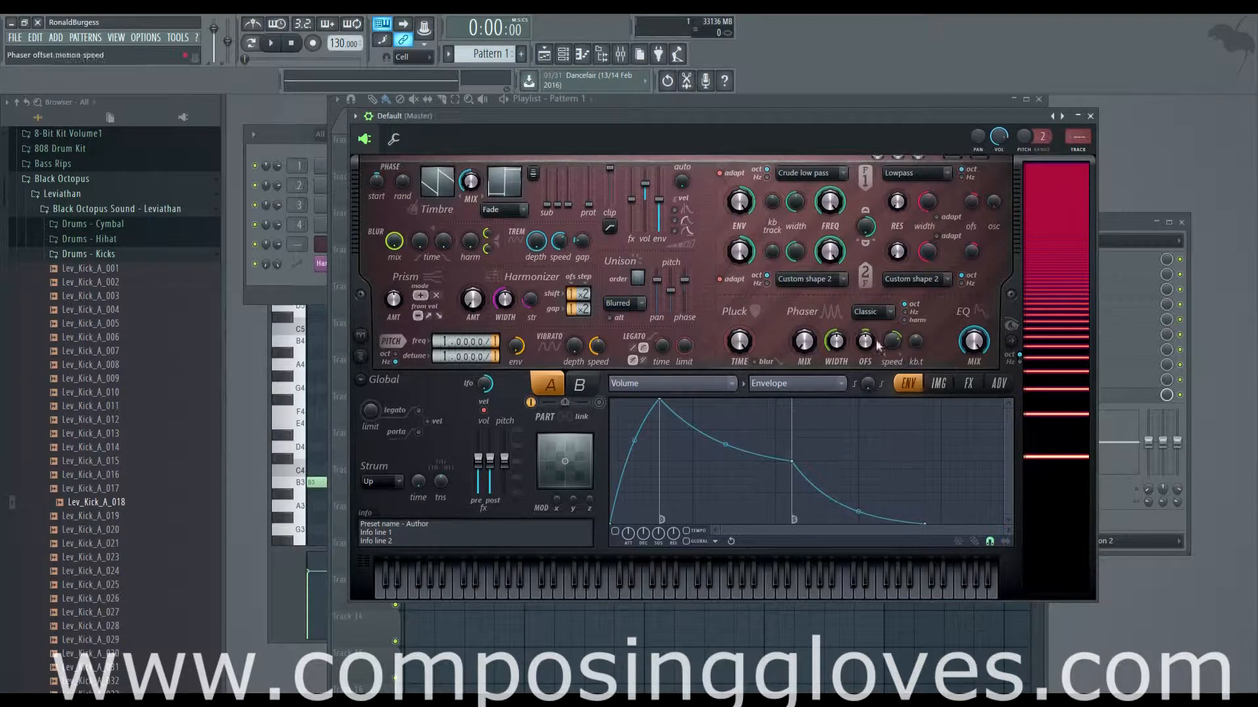
{"action": "key", "text": "x"}
{"action": "left_click_drag", "start_coordinate": [584, 246], "coordinate": [585, 247]}
Step: Bring up the piano roll behind the Harmor window and start playback
{"action": "left_click_drag", "start_coordinate": [712, 120], "coordinate": [704, 118]}
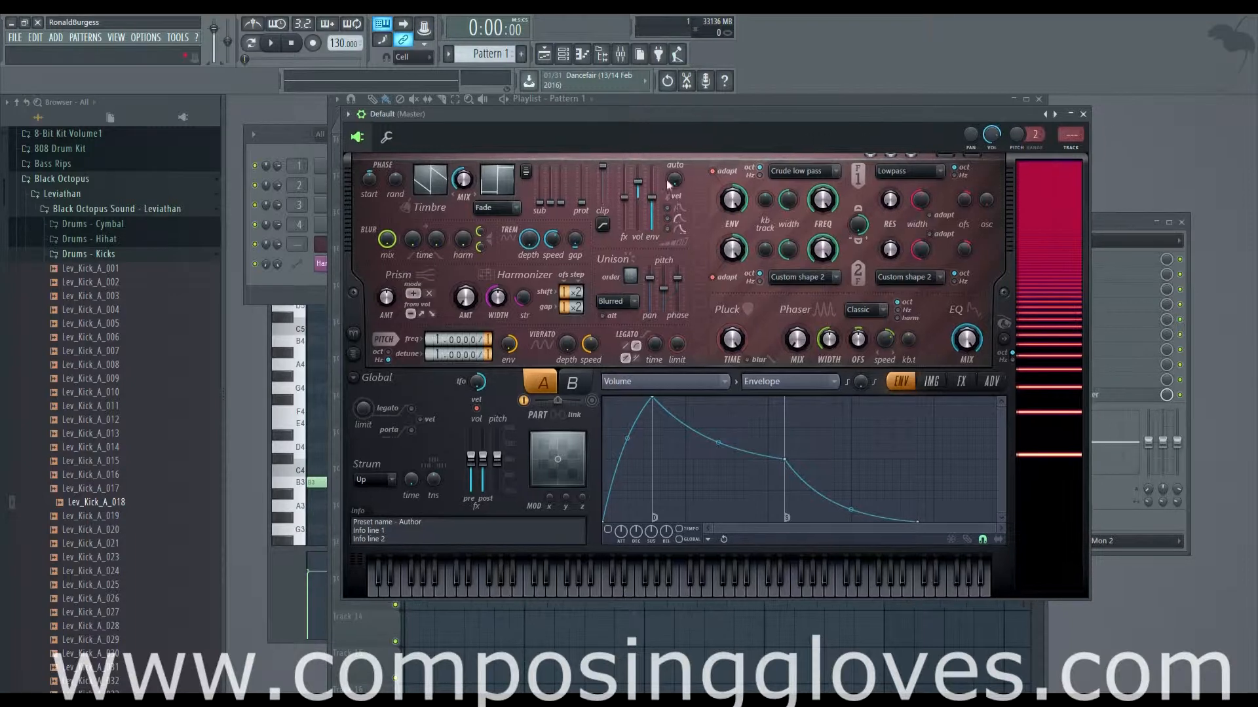
{"action": "left_click", "coordinate": [303, 284]}
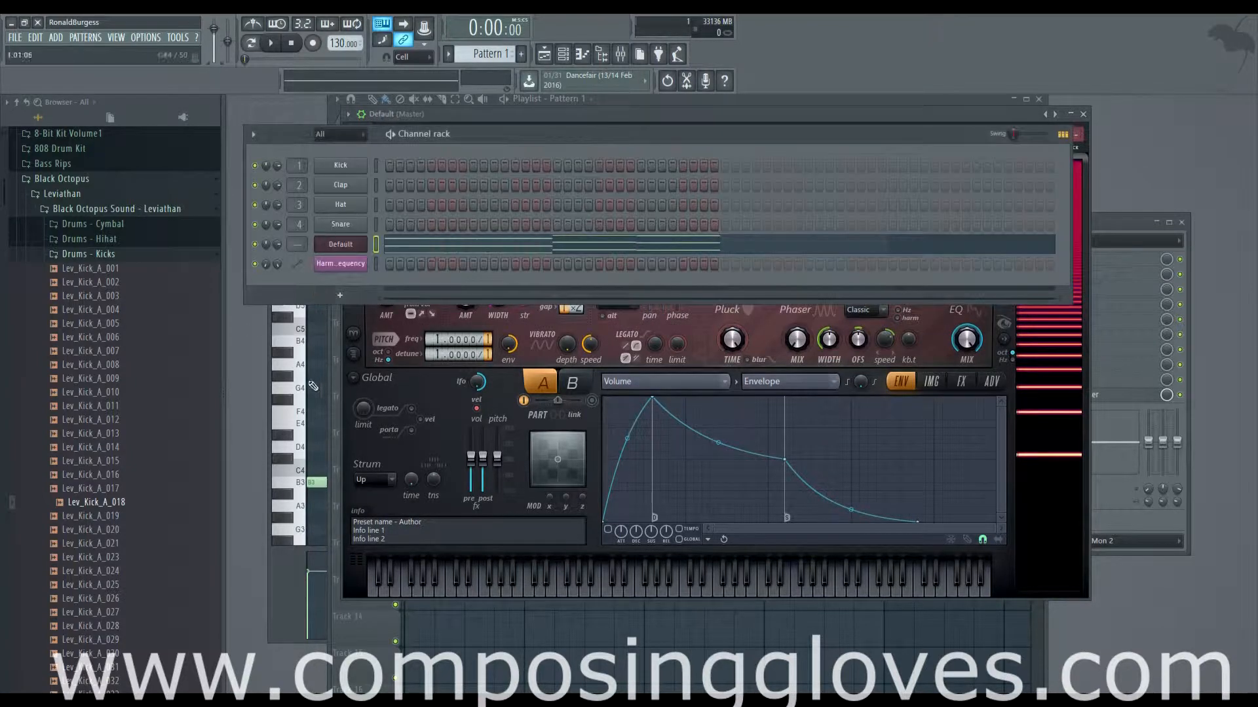
{"action": "left_click", "coordinate": [281, 635]}
{"action": "left_click", "coordinate": [858, 118]}
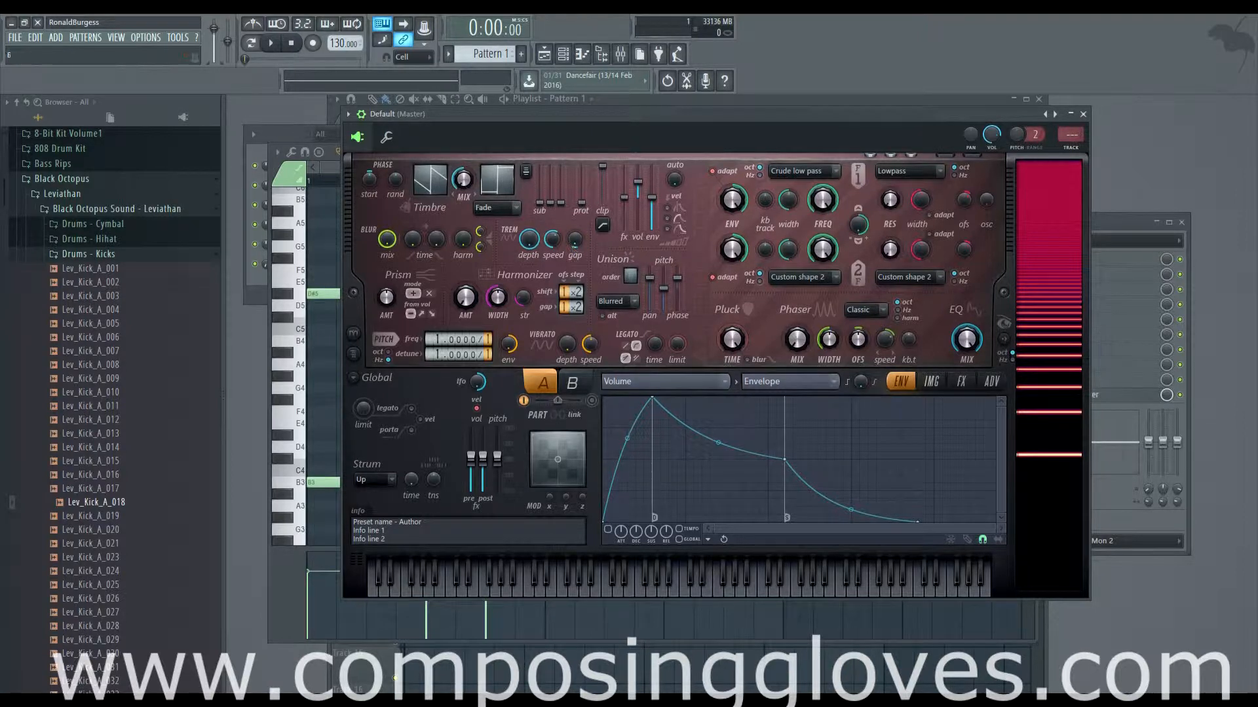
{"action": "left_click", "coordinate": [271, 43]}
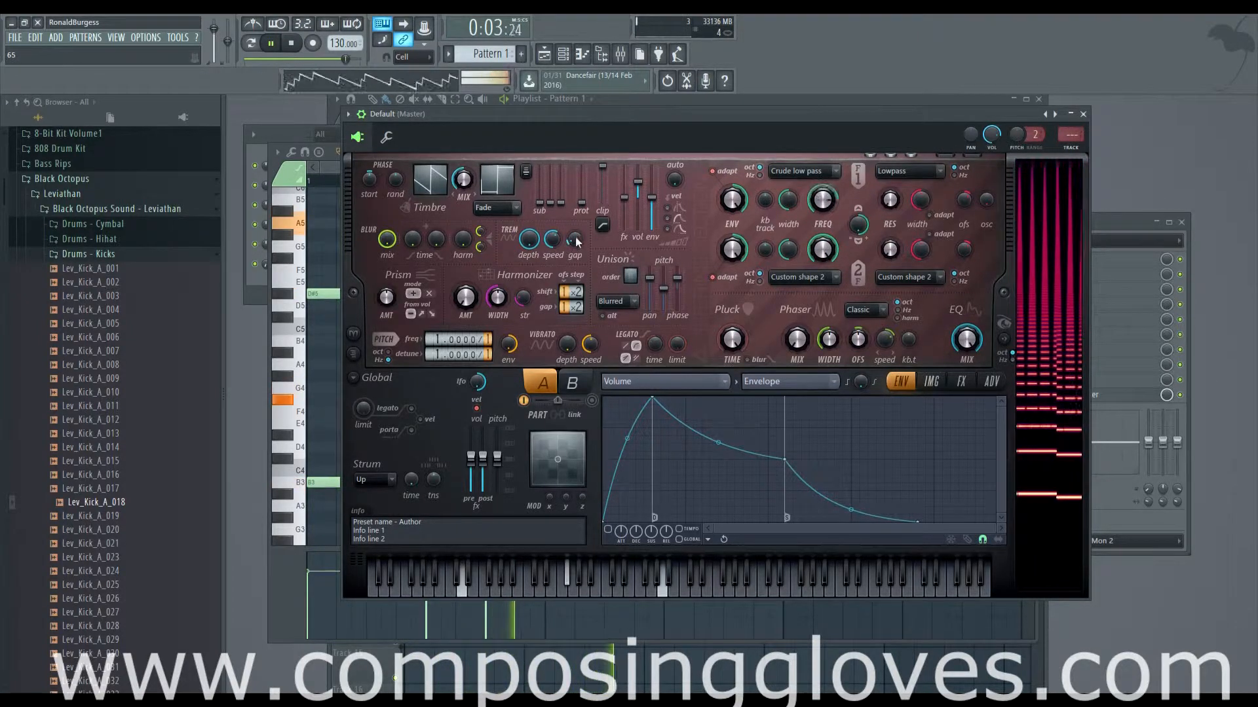
Step: Delete the Filter 1 frequency envelope automation clip from the playlist and return to the Harmor window
{"action": "left_click_drag", "start_coordinate": [680, 111], "coordinate": [698, 231]}
{"action": "left_click", "coordinate": [578, 101]}
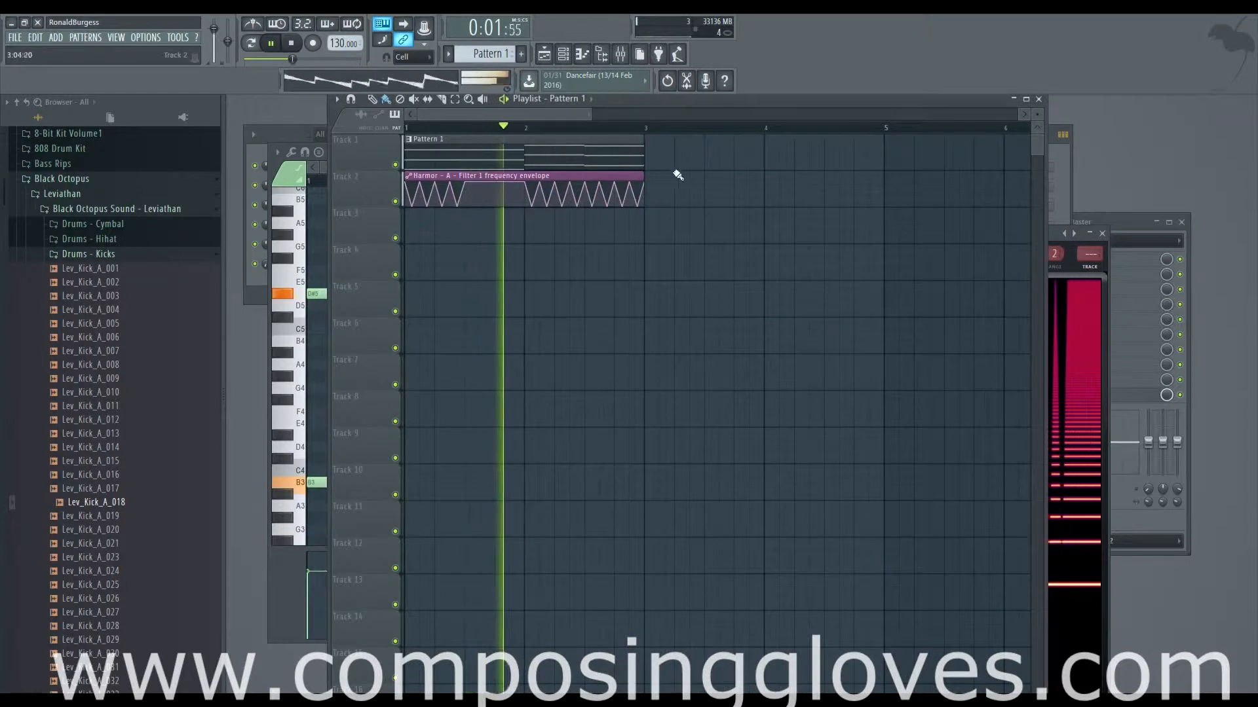
{"action": "right_click", "coordinate": [604, 177]}
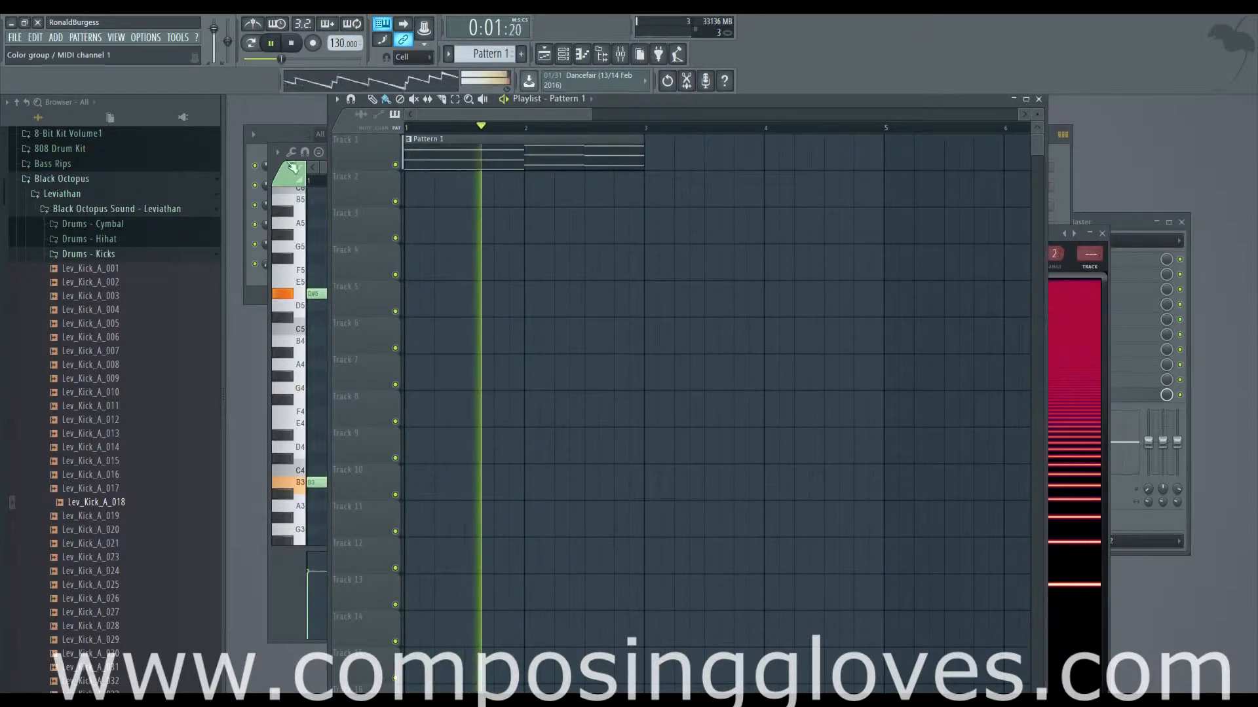
{"action": "left_click", "coordinate": [254, 154]}
{"action": "left_click", "coordinate": [357, 242]}
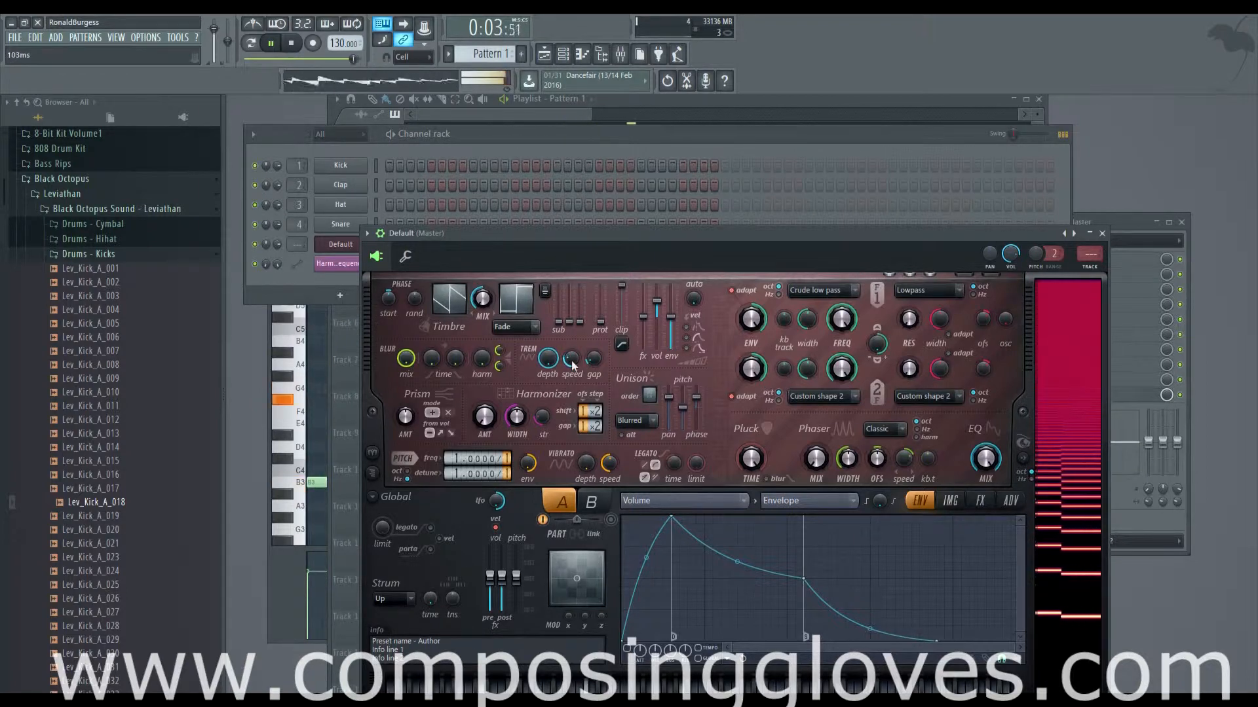
Step: Readjust the tremolo speed and stereo gap and reduce the depth to 50% while auditioning the pattern
{"action": "mouse_move", "coordinate": [574, 361]}
{"action": "left_mouse_down"}
{"action": "mouse_move", "coordinate": [574, 329]}
{"action": "mouse_move", "coordinate": [573, 354]}
{"action": "mouse_move", "coordinate": [594, 346]}
{"action": "left_mouse_up"}
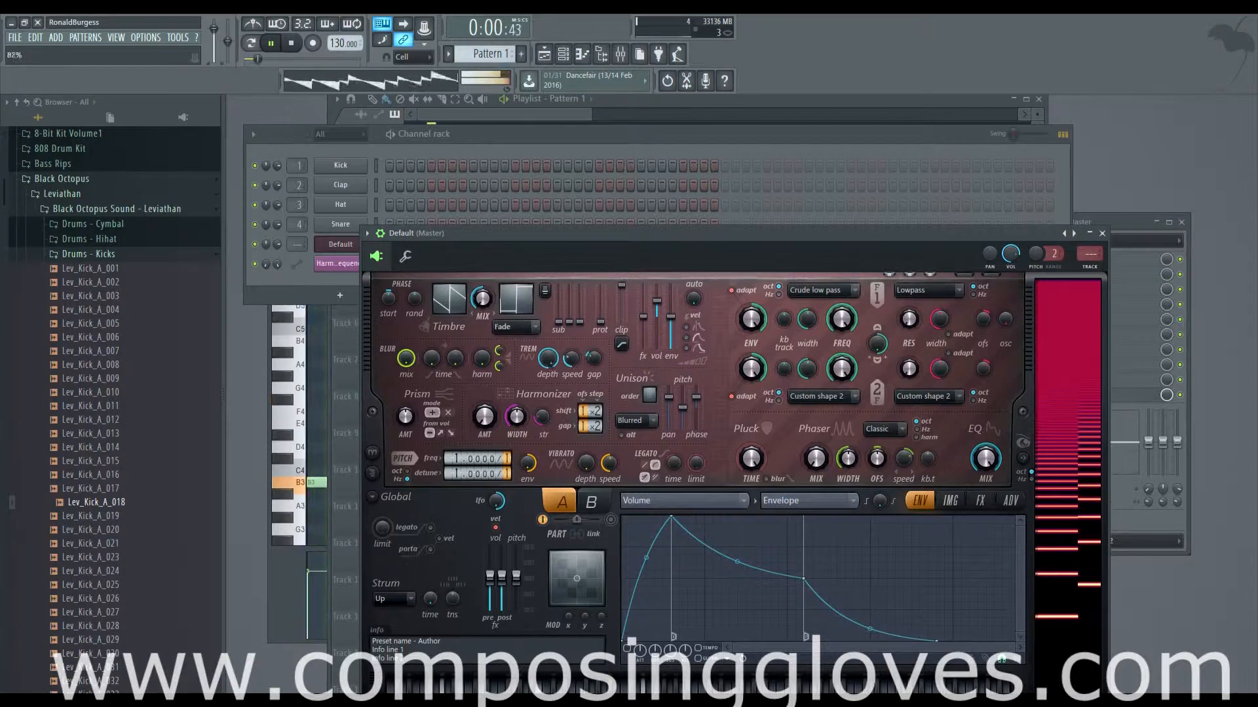
{"action": "left_click_drag", "start_coordinate": [548, 357], "coordinate": [549, 368]}
{"action": "key", "text": "space"}
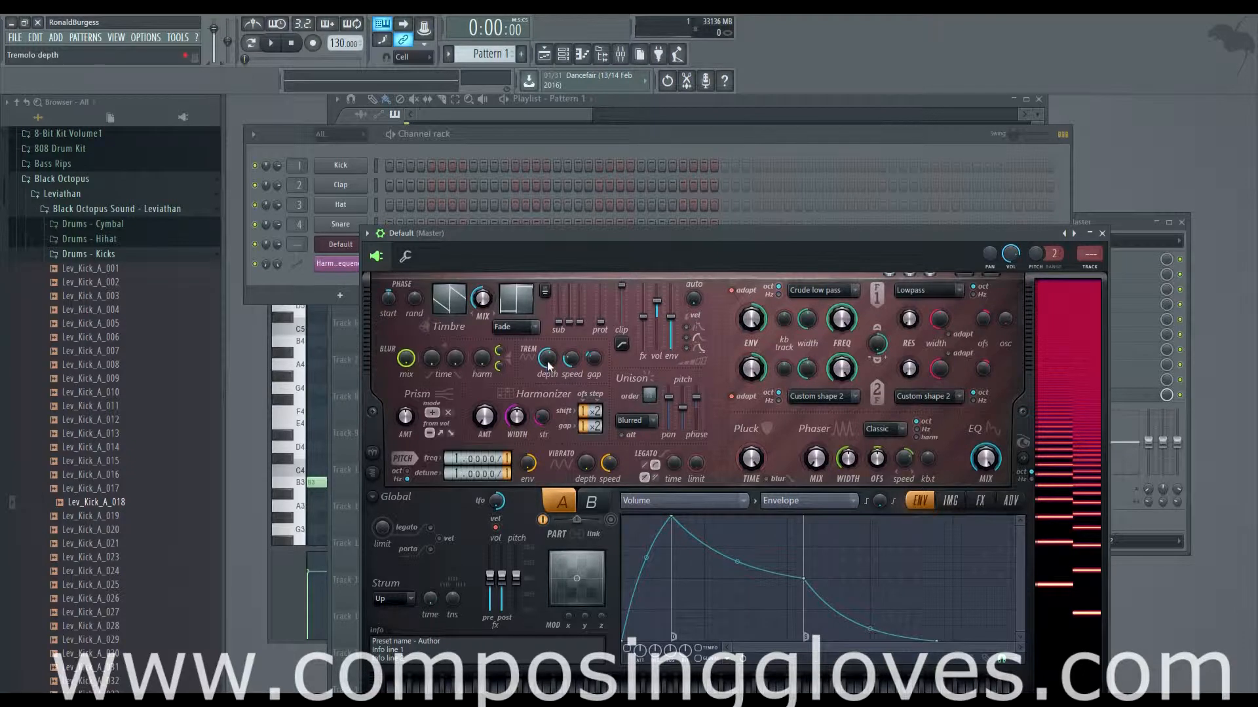
{"action": "key", "text": "space"}
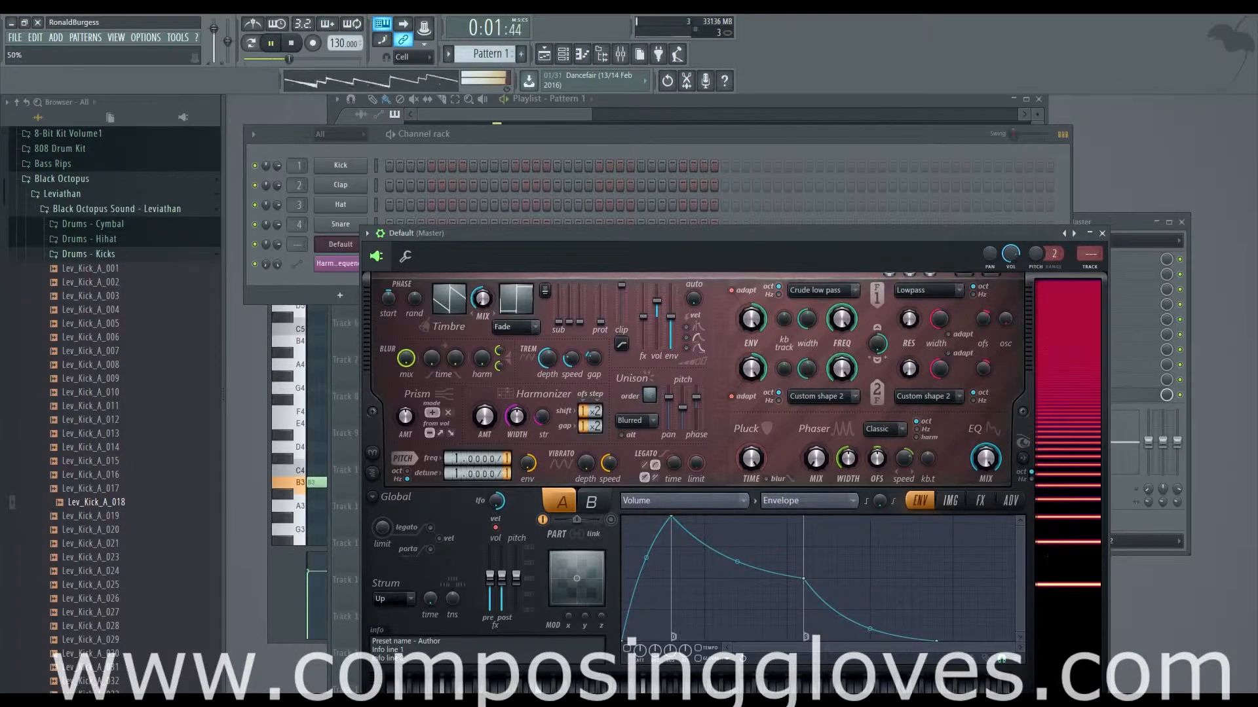
Step: Show the Timbre 1 harmonic level curve and add three control points forming a peak, a dip and a raised plateau
{"action": "left_click", "coordinate": [459, 311]}
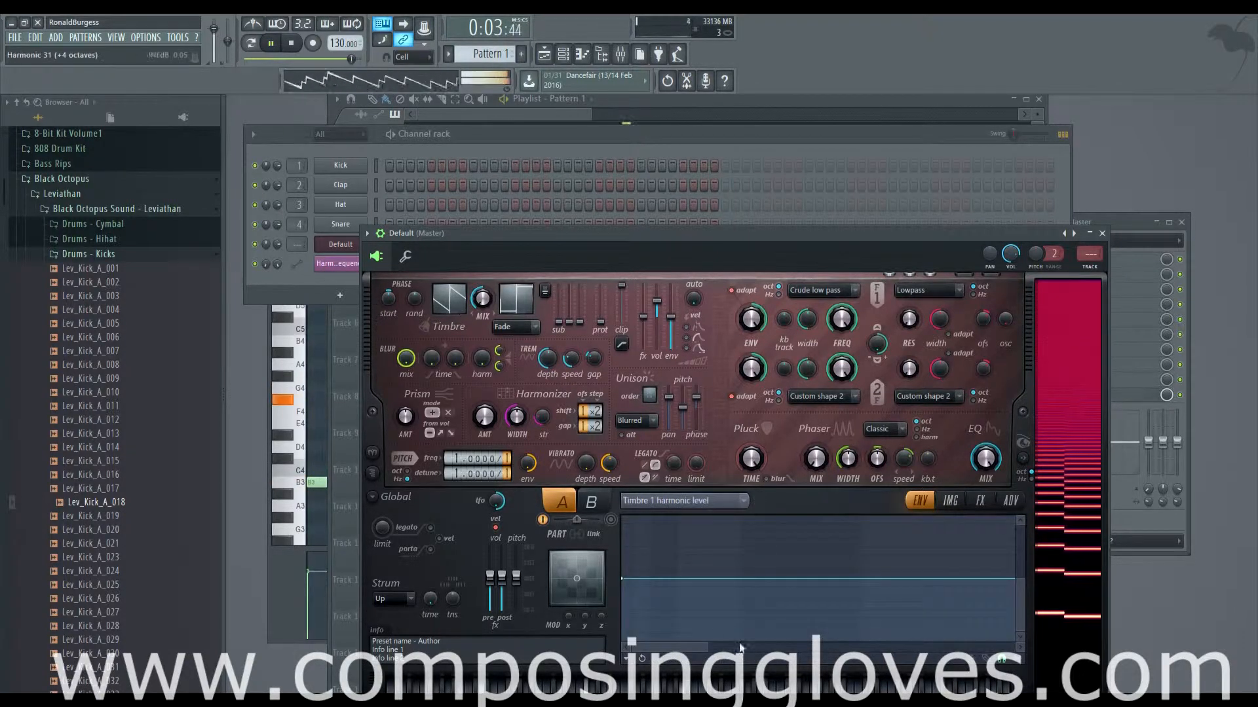
{"action": "key", "text": "space"}
{"action": "right_click", "coordinate": [647, 519]}
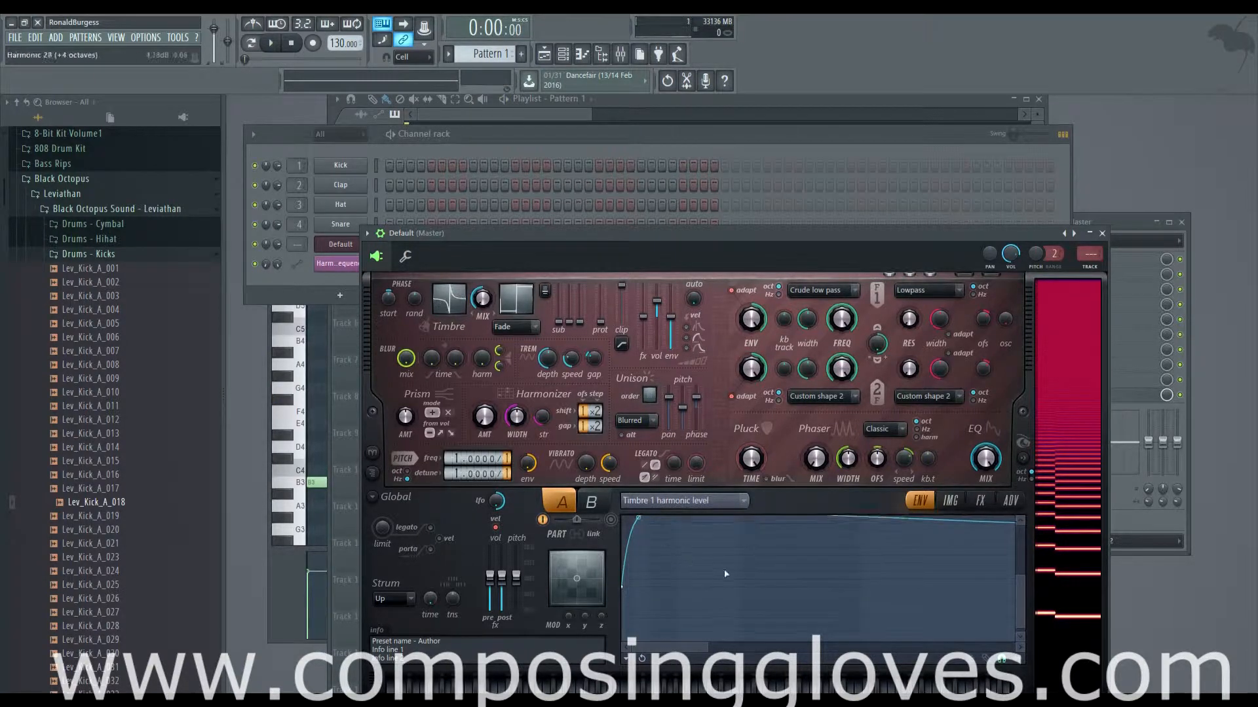
{"action": "right_click", "coordinate": [782, 633]}
{"action": "right_click", "coordinate": [914, 557]}
{"action": "scroll", "coordinate": [665, 559], "scroll_direction": "up", "scroll_amount": 1}
{"action": "scroll", "coordinate": [667, 559], "scroll_direction": "down", "scroll_amount": 2}
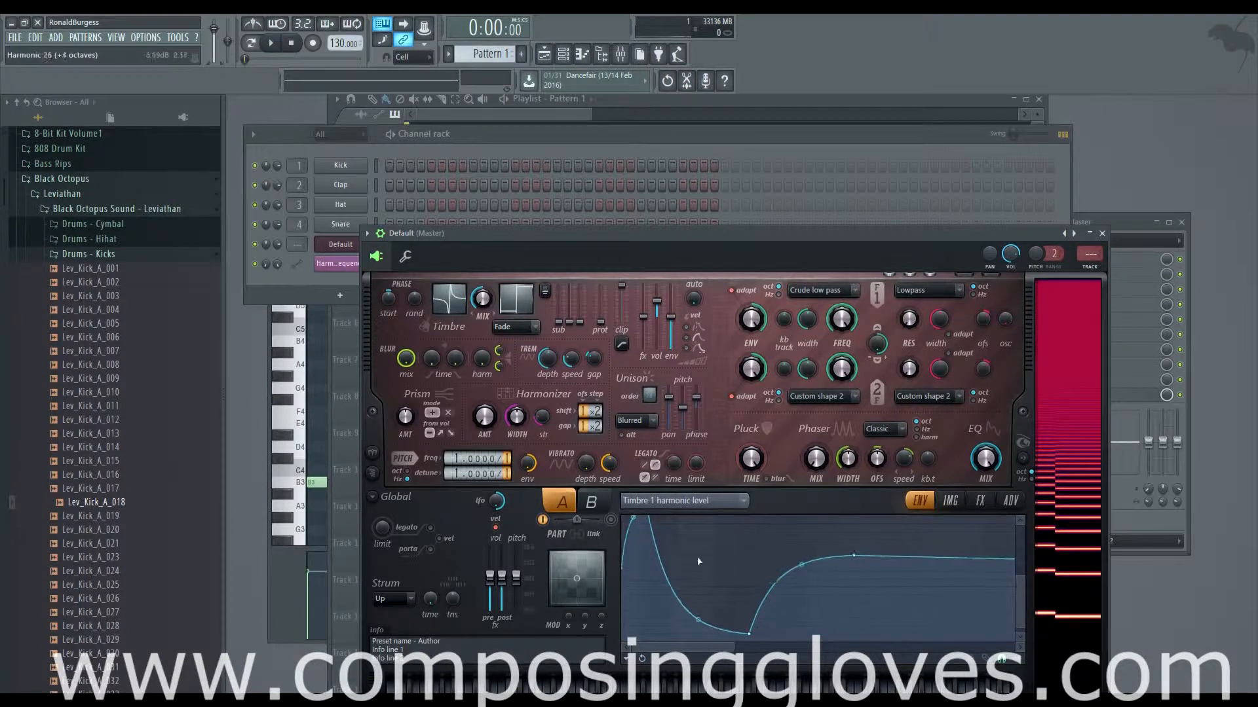
{"action": "left_click_drag", "start_coordinate": [1020, 574], "coordinate": [1020, 556]}
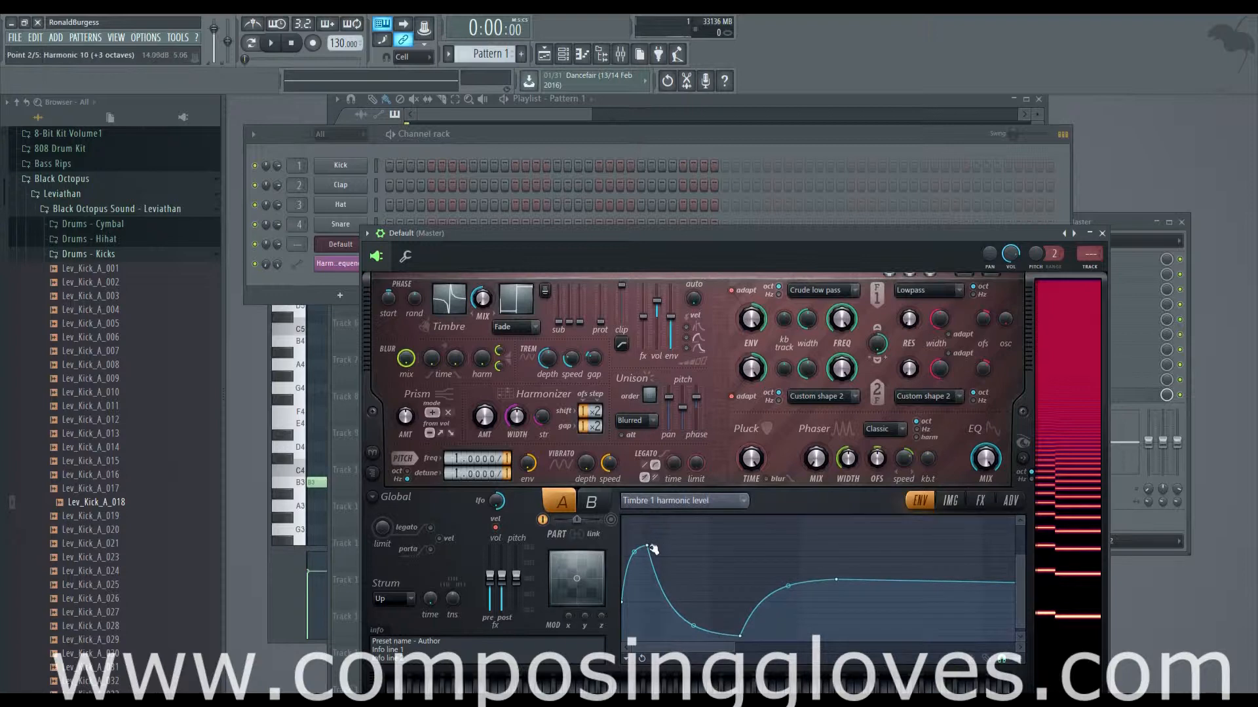
Step: Reposition the Timbre 1 curve's first peak, add a fourth control point among the higher harmonics and lower it while auditioning
{"action": "left_click_drag", "start_coordinate": [647, 546], "coordinate": [819, 557]}
{"action": "right_click", "coordinate": [895, 545]}
{"action": "key", "text": "space"}
{"action": "left_click_drag", "start_coordinate": [895, 546], "coordinate": [867, 608]}
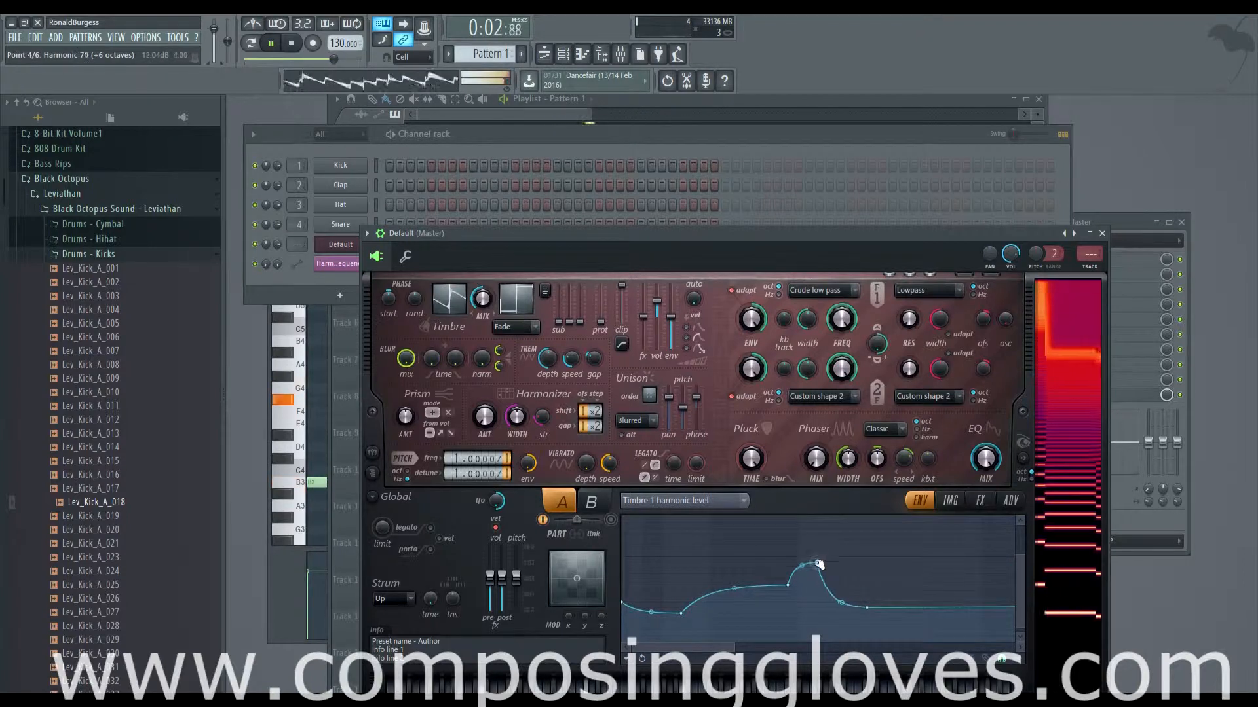
Step: Flatten the upper part of the Timbre 1 harmonic level curve and raise its second point to a slight hump near harmonic 19
{"action": "left_click_drag", "start_coordinate": [818, 556], "coordinate": [791, 592]}
{"action": "key", "text": "space"}
{"action": "key", "text": "space"}
{"action": "left_click_drag", "start_coordinate": [866, 603], "coordinate": [918, 596]}
{"action": "left_click_drag", "start_coordinate": [677, 613], "coordinate": [677, 583]}
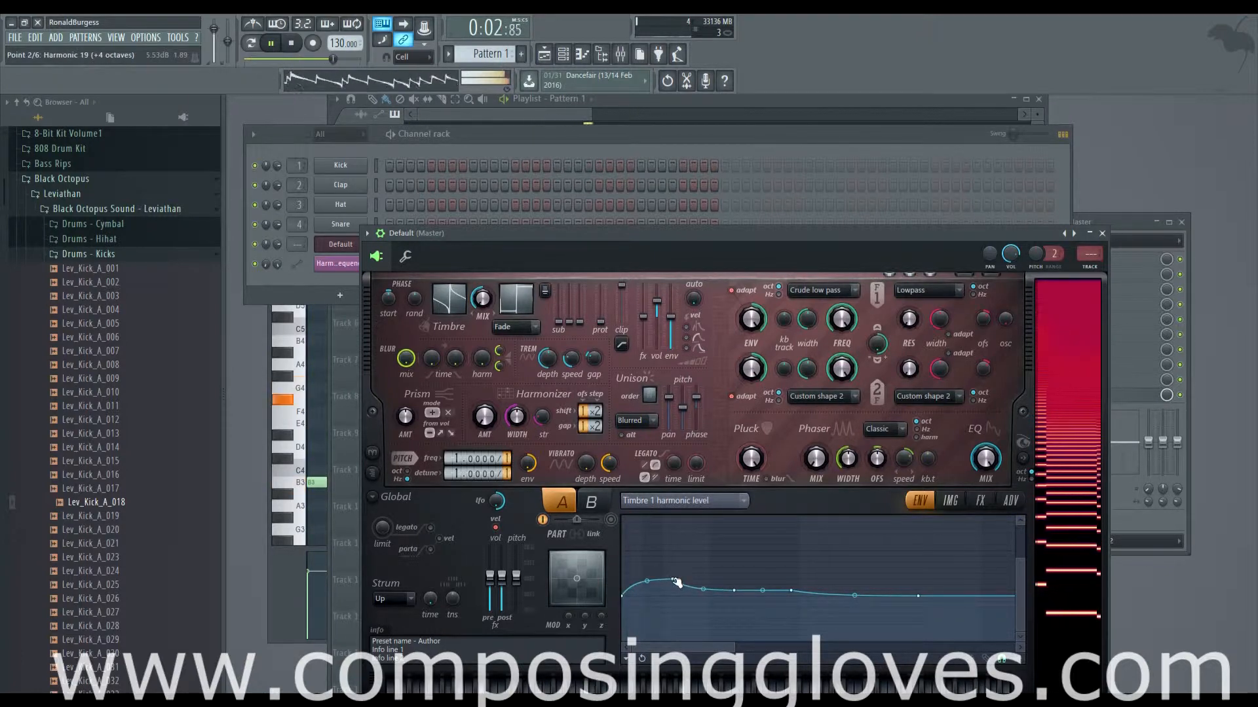
{"action": "key", "text": "space"}
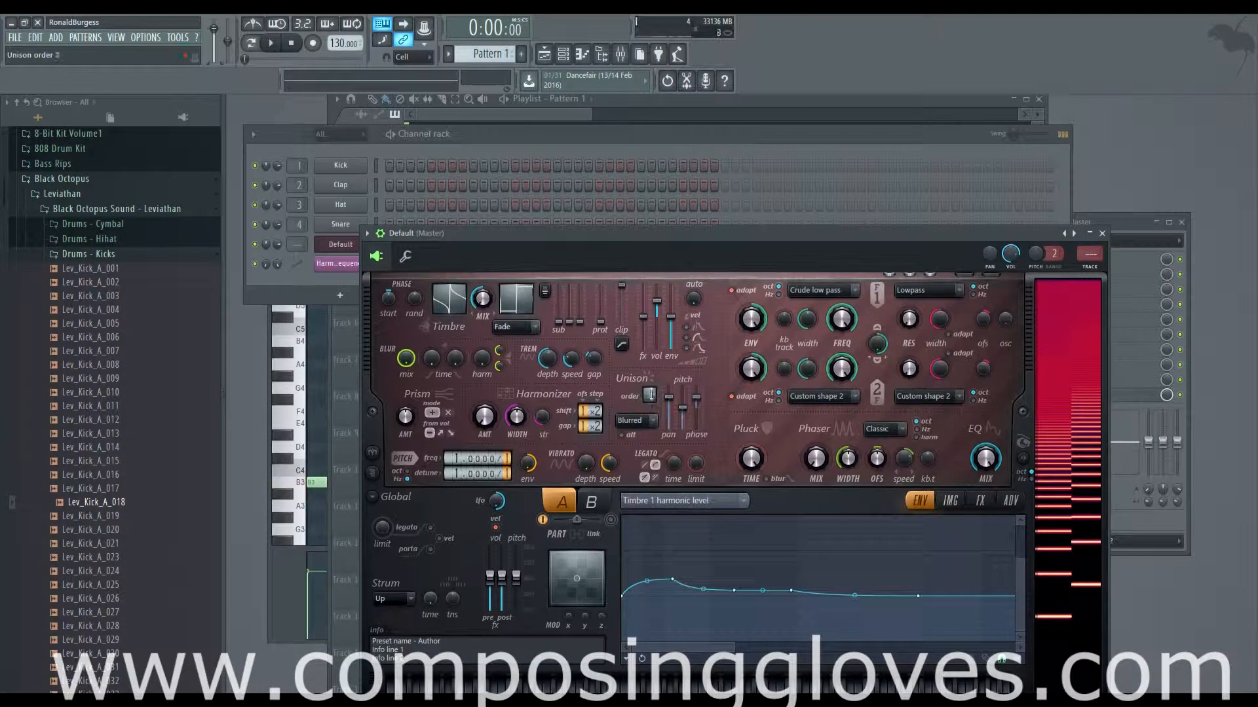
Step: Lower the unison pitch to its minimum and readjust the unison pan and phase while auditioning the pattern
{"action": "left_click_drag", "start_coordinate": [691, 414], "coordinate": [691, 432]}
{"action": "key", "text": "space"}
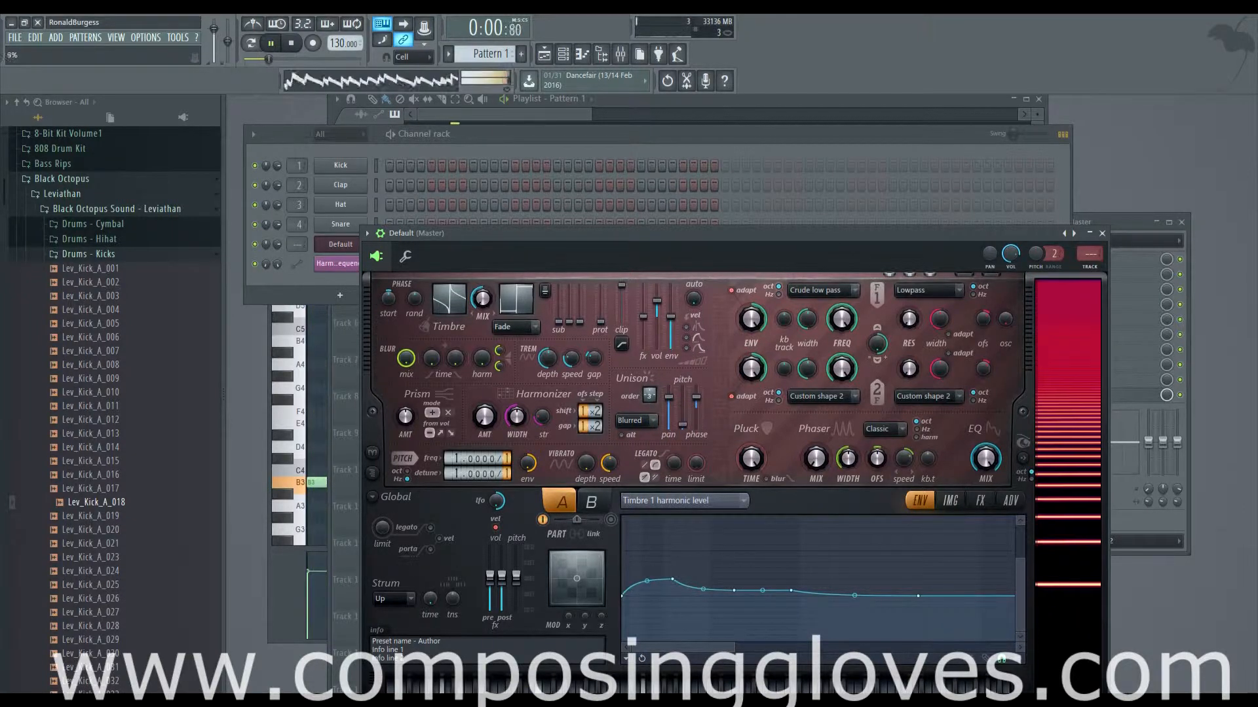
{"action": "left_click_drag", "start_coordinate": [669, 398], "coordinate": [683, 430]}
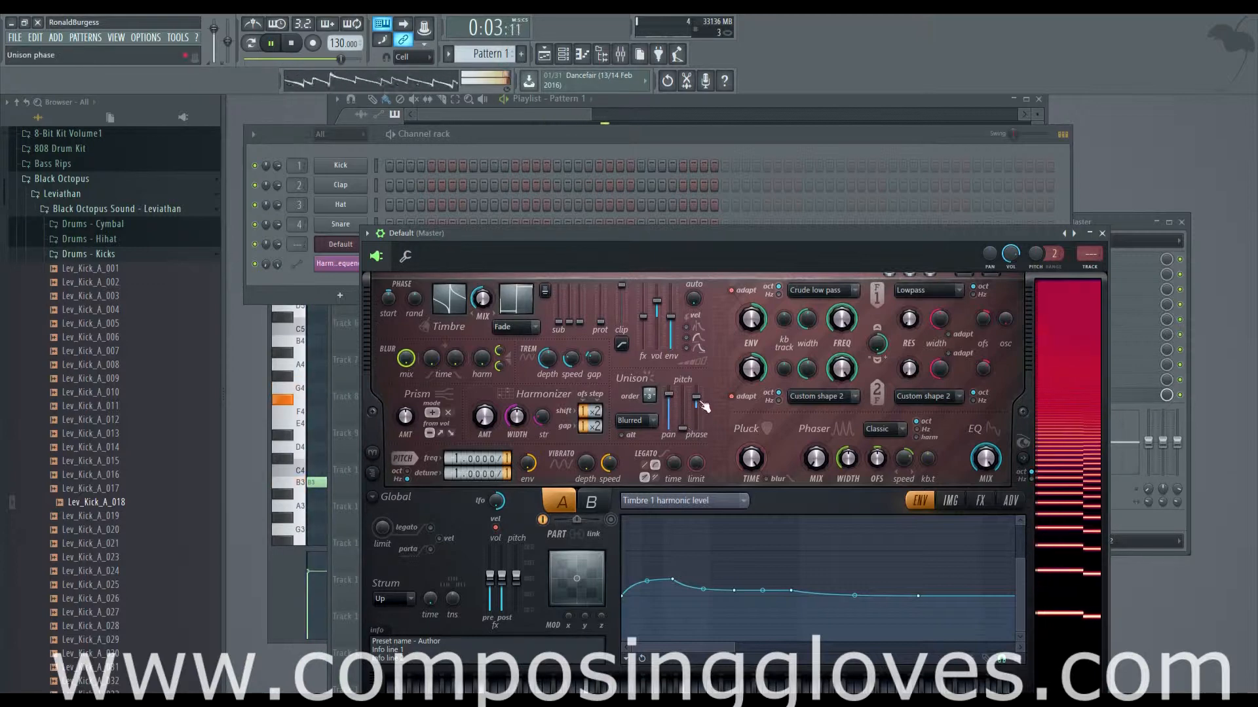
{"action": "key", "text": "space"}
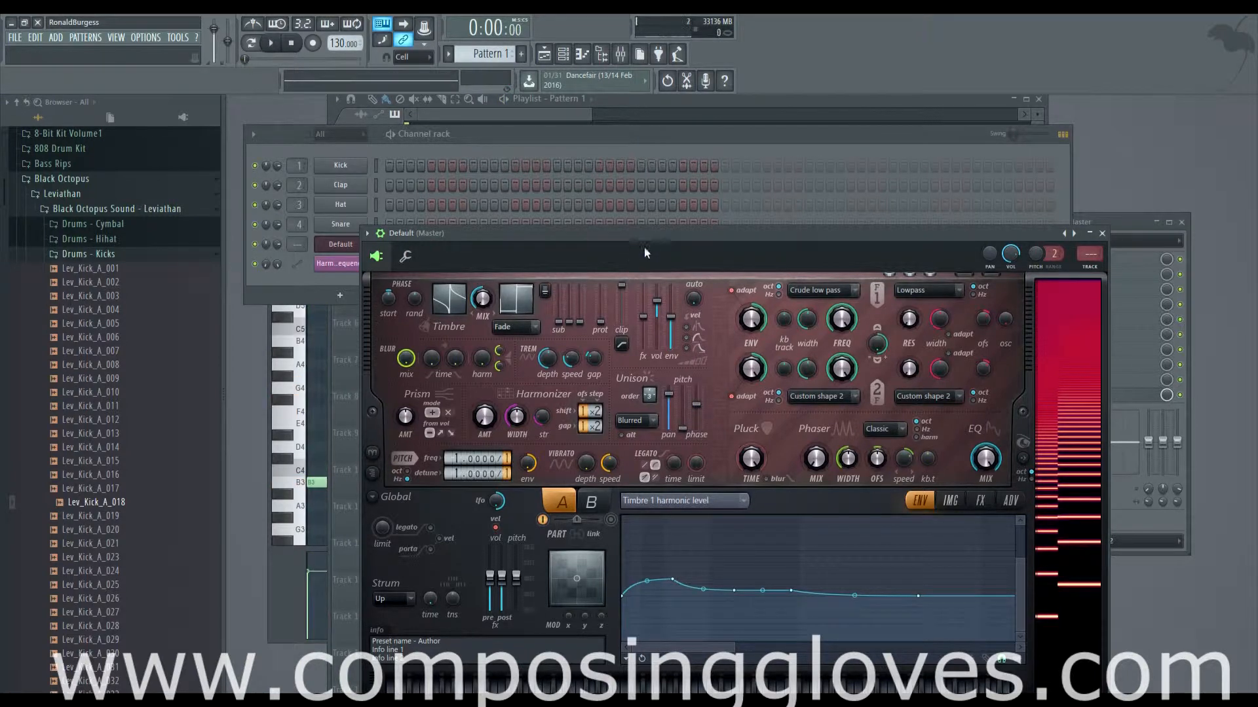
Step: Move the synth window up, hide it, and inspect the Default channel's chord notes in the piano roll
{"action": "left_click_drag", "start_coordinate": [651, 235], "coordinate": [665, 200]}
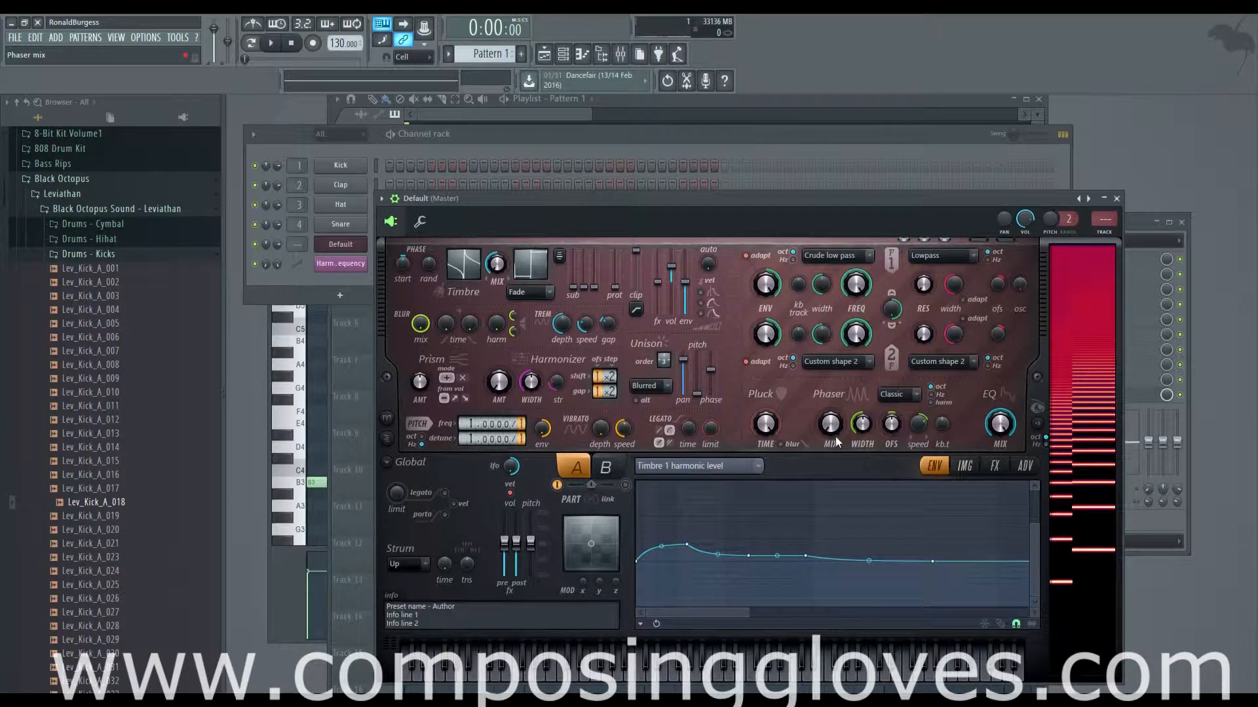
{"action": "left_click", "coordinate": [335, 250]}
{"action": "left_click", "coordinate": [467, 242]}
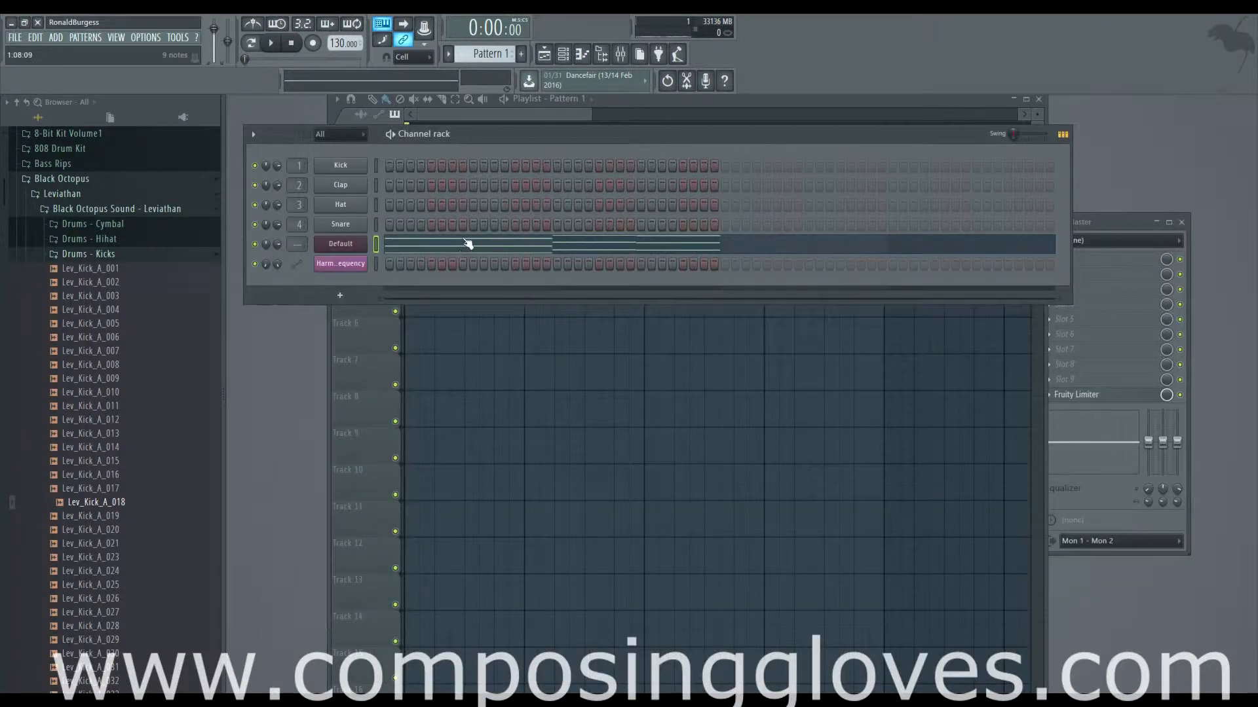
{"action": "left_click", "coordinate": [469, 245]}
{"action": "scroll", "coordinate": [419, 308], "scroll_direction": "up", "scroll_amount": 4}
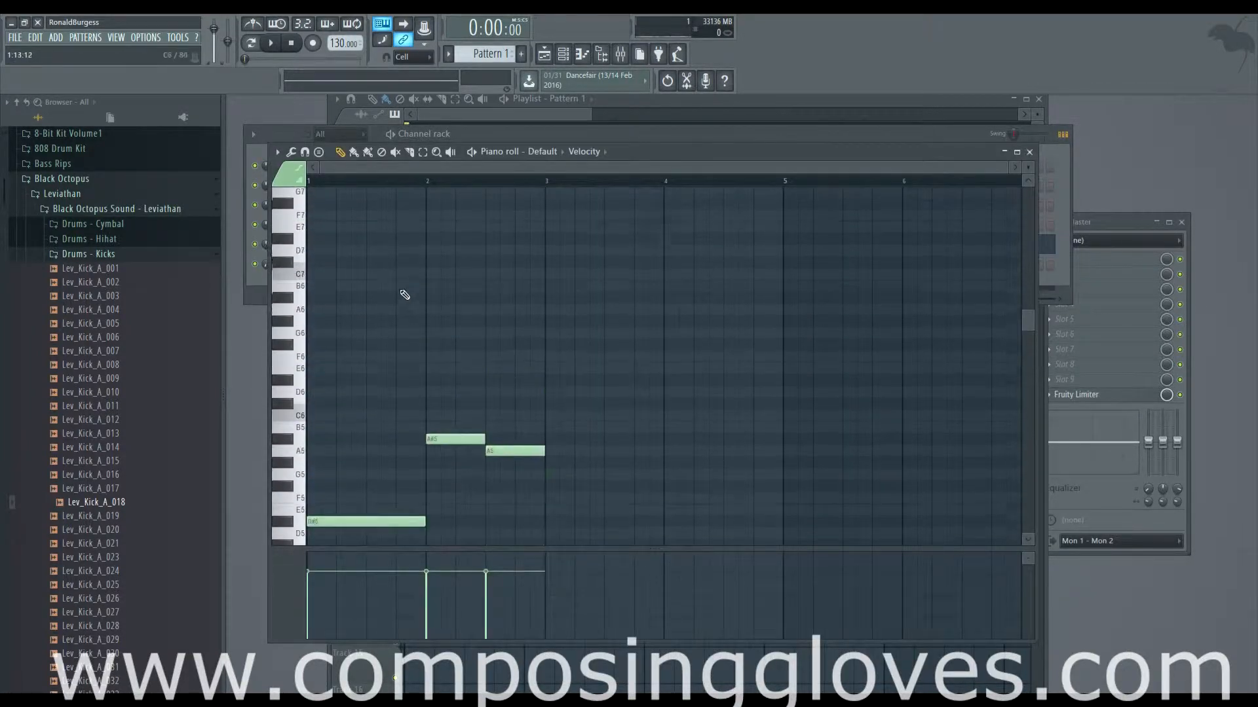
{"action": "scroll", "coordinate": [400, 292], "scroll_direction": "down", "scroll_amount": 6}
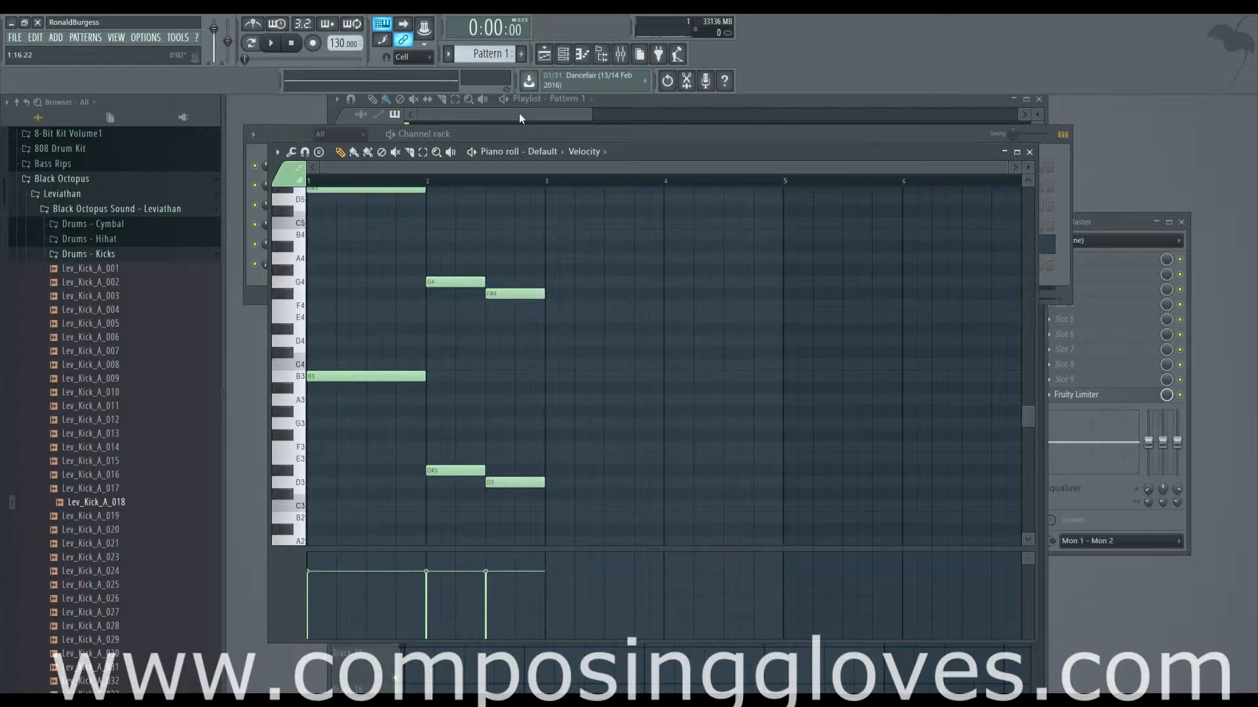
Step: Bring the playlist and the mixer to the front, and preview the open FL Studio project windows for switching
{"action": "left_click", "coordinate": [522, 114]}
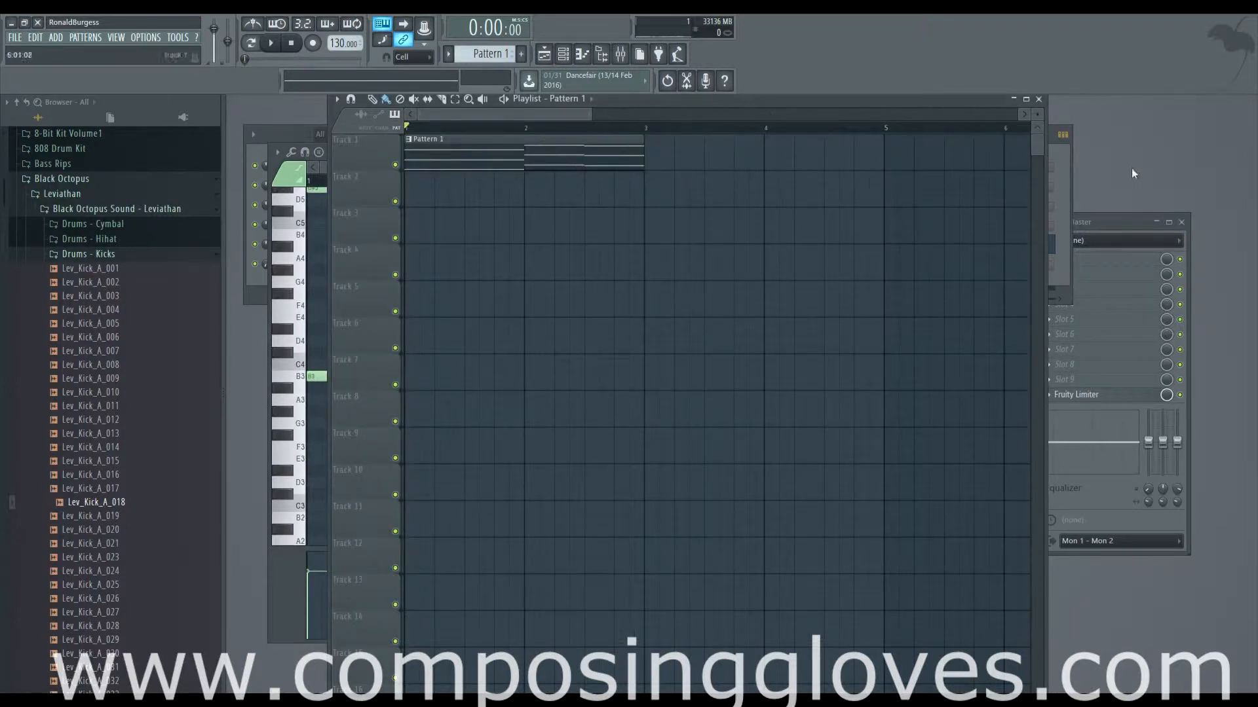
{"action": "left_click", "coordinate": [1115, 223]}
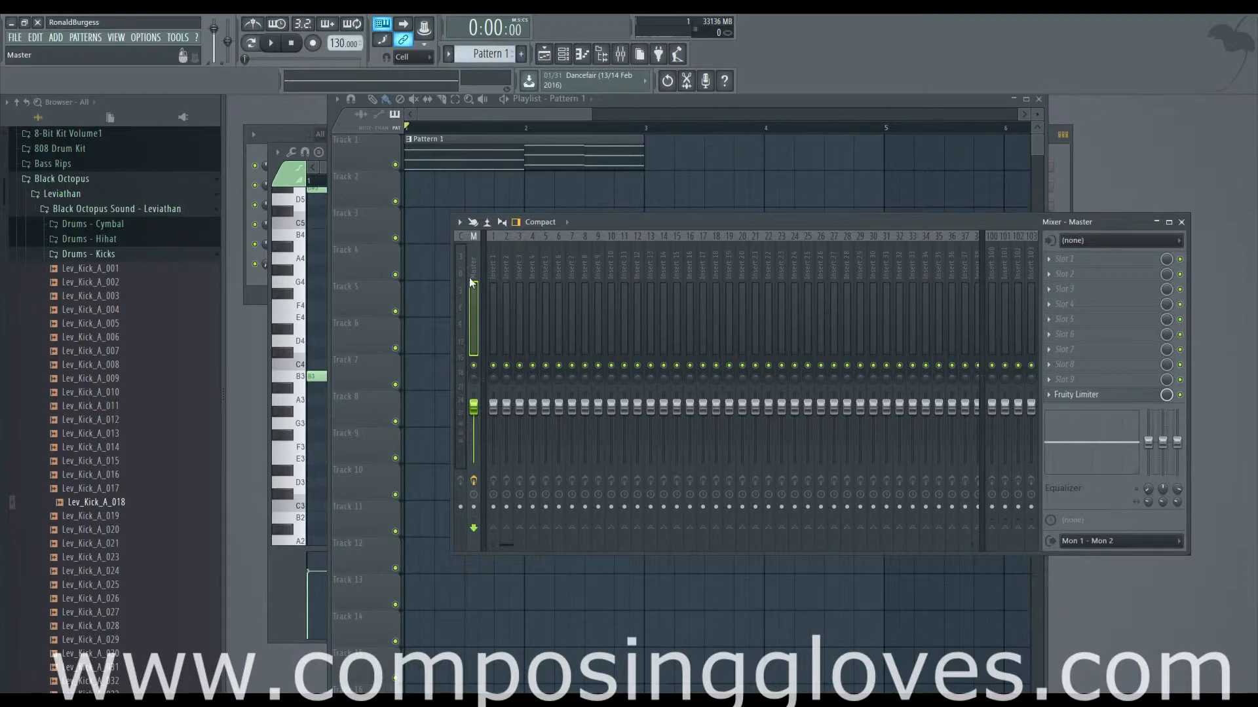
{"action": "left_click", "coordinate": [255, 701]}
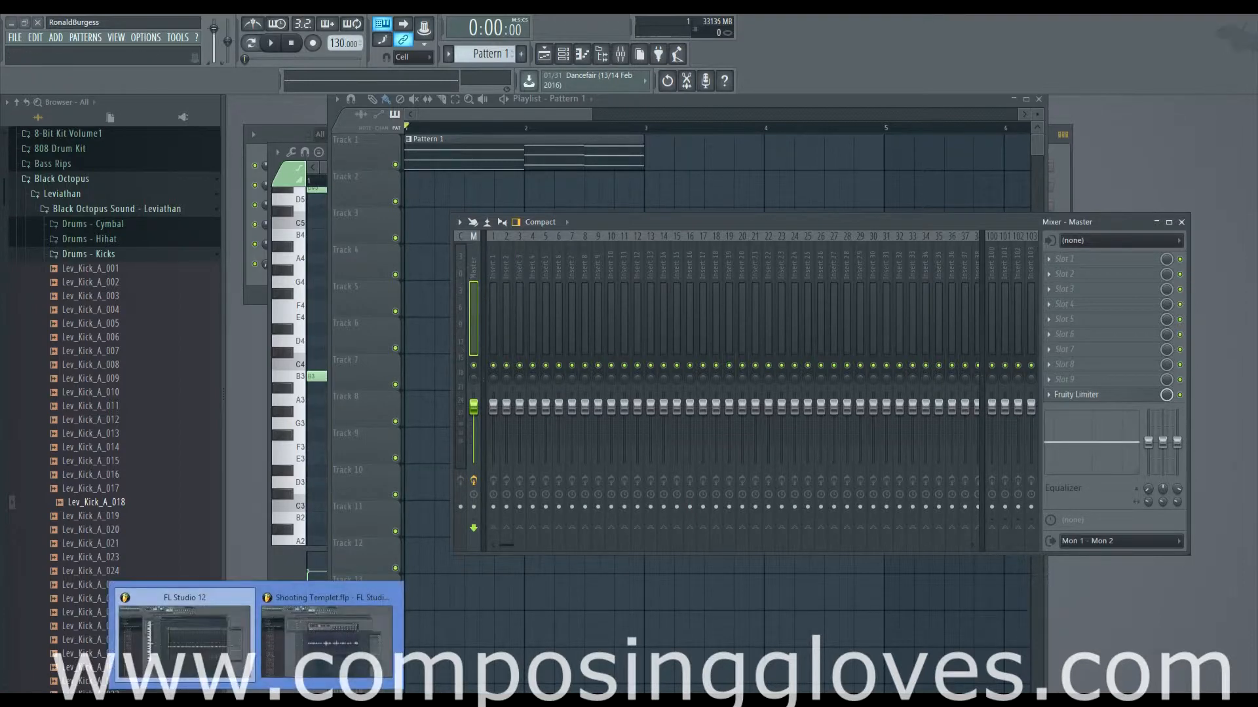